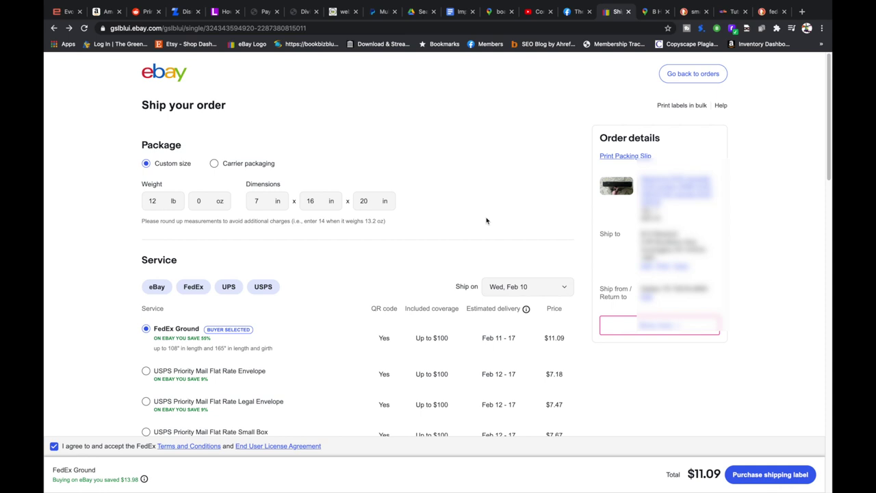
Step: Check eBay notifications from the home page, then look over the shipping page
left_click(156, 68)
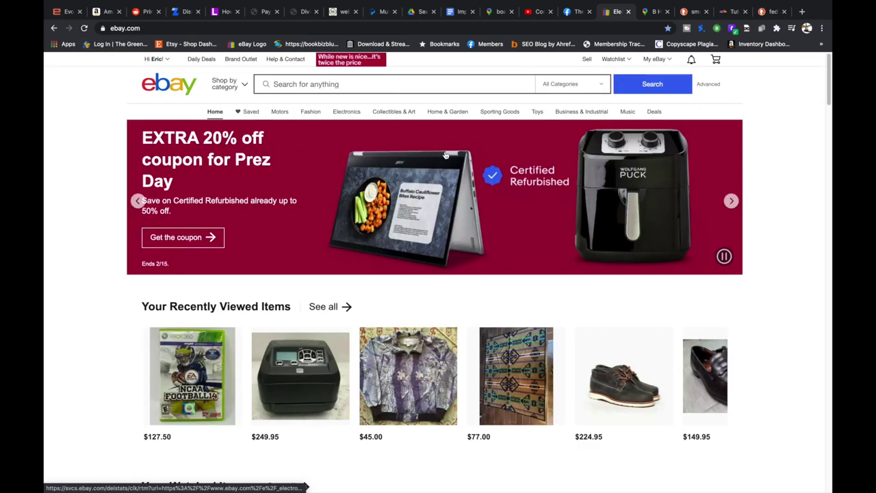
left_click(692, 60)
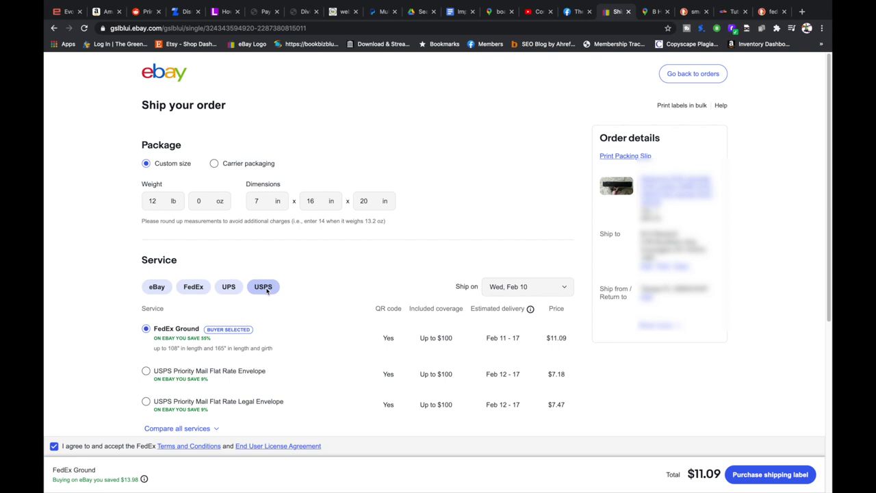
scroll(267, 290, "down", 3)
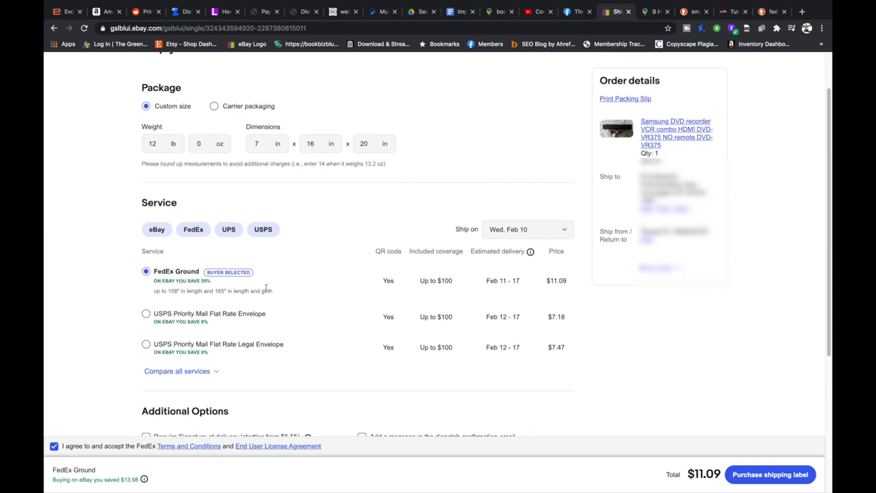
scroll(266, 289, "up", 1)
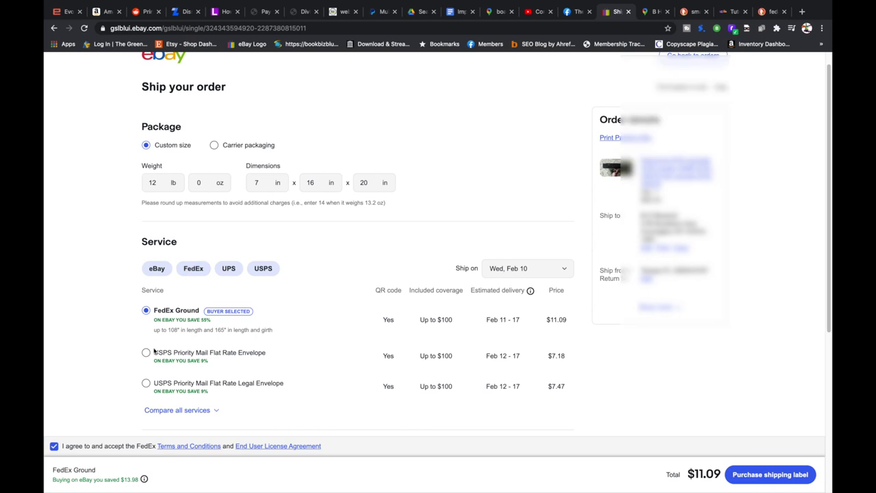
Step: Use 'Compare all services' to list every shipping service and price, then pick the FedEx filter
left_click(159, 411)
scroll(257, 267, "down", 4)
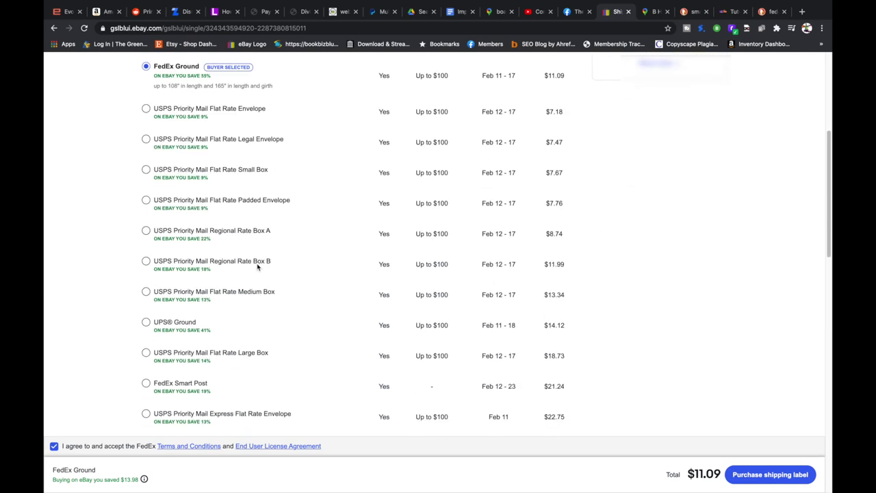
scroll(257, 267, "down", 5)
scroll(258, 267, "up", 4)
scroll(257, 267, "up", 4)
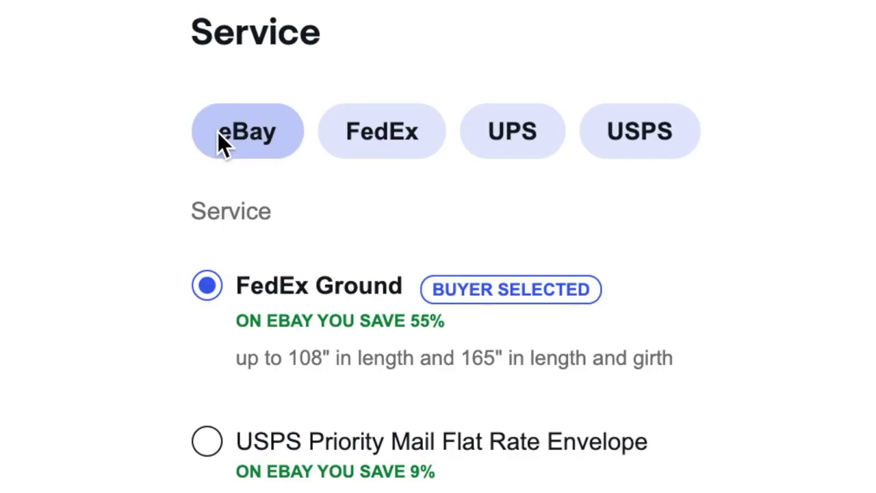
left_click(218, 131)
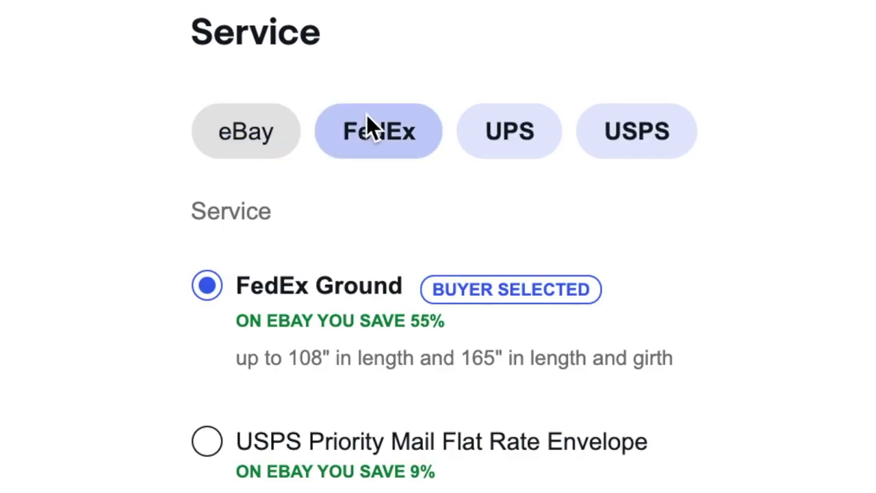
left_click(504, 129)
Step: Leave FedEx as the only carrier, select the ship-to address, and switch to Google Maps
left_click(641, 123)
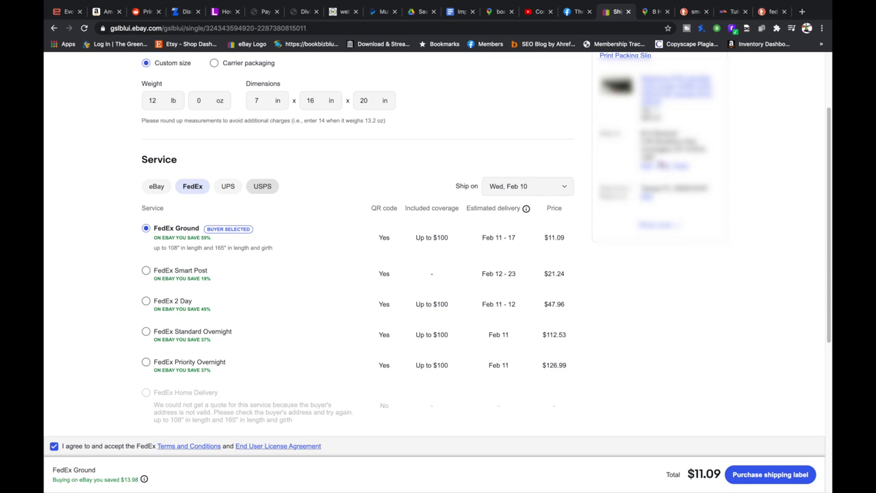
left_click_drag(657, 159, 640, 130)
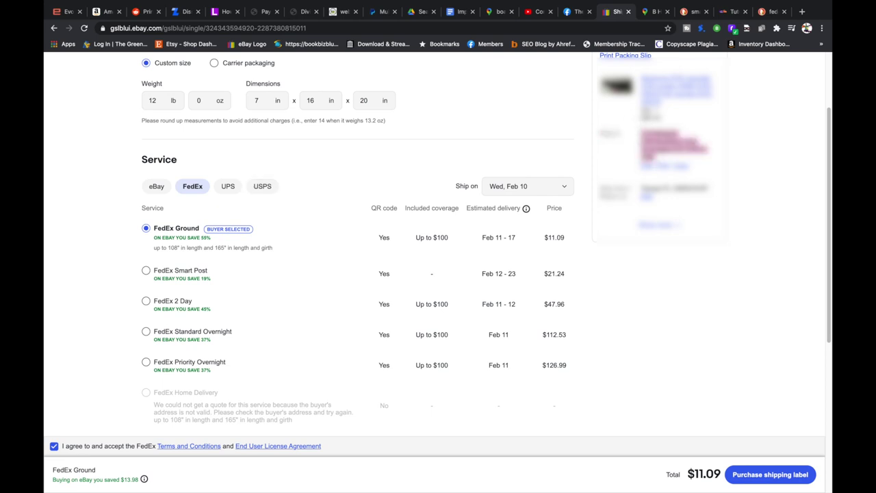
left_click(654, 12)
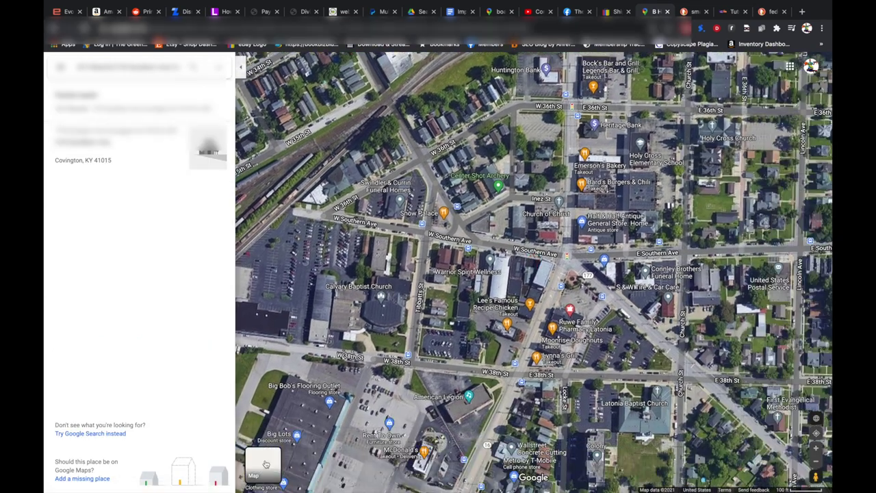
Step: Pan the satellite map around the rail yard and shopping area, then return to eBay
left_click(264, 461)
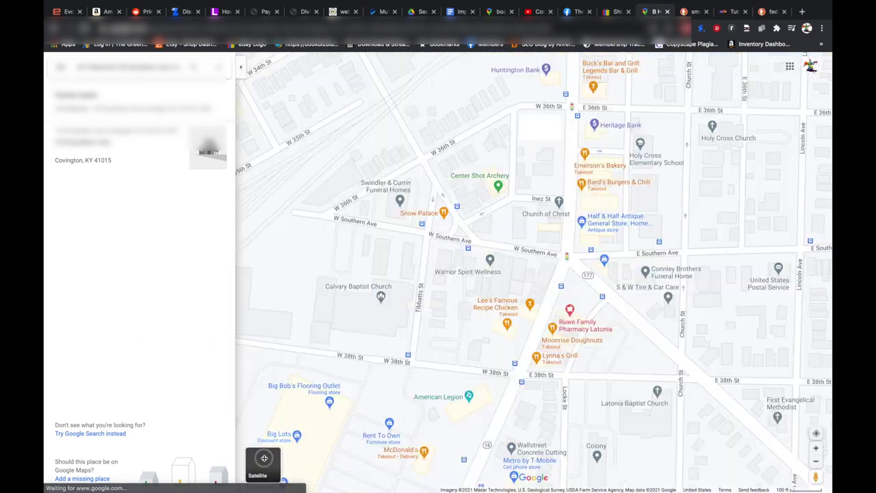
left_click(265, 458)
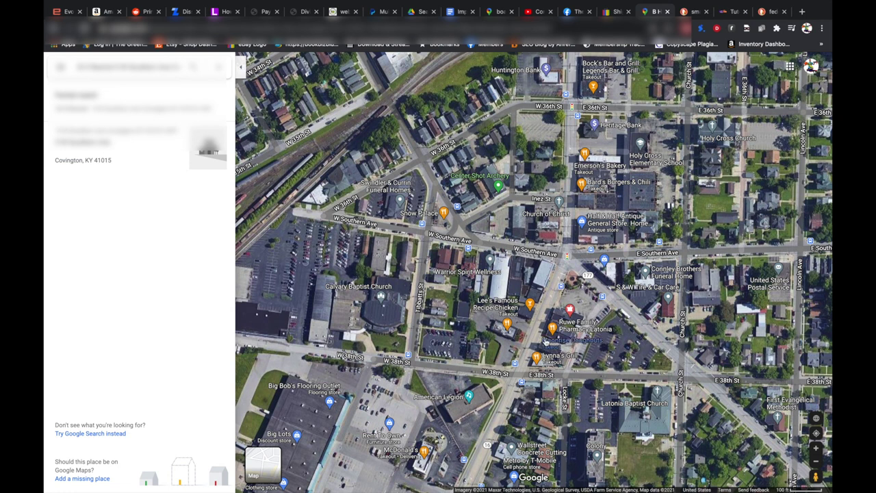
mouse_move(545, 340)
left_click_drag(369, 219, 507, 346)
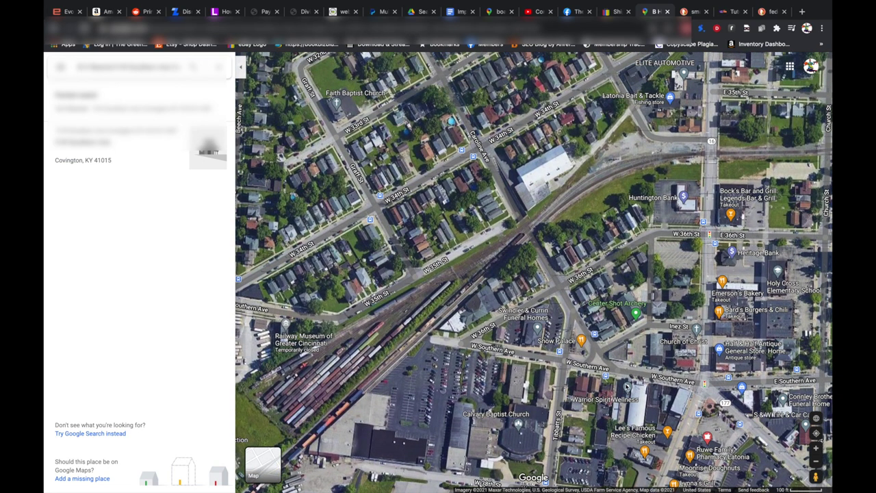
left_click_drag(655, 431, 563, 340)
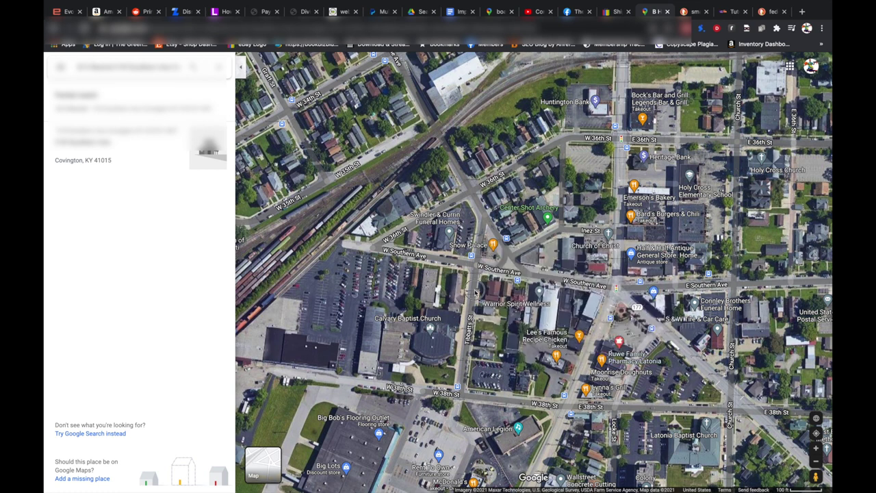
left_click_drag(475, 291, 643, 450)
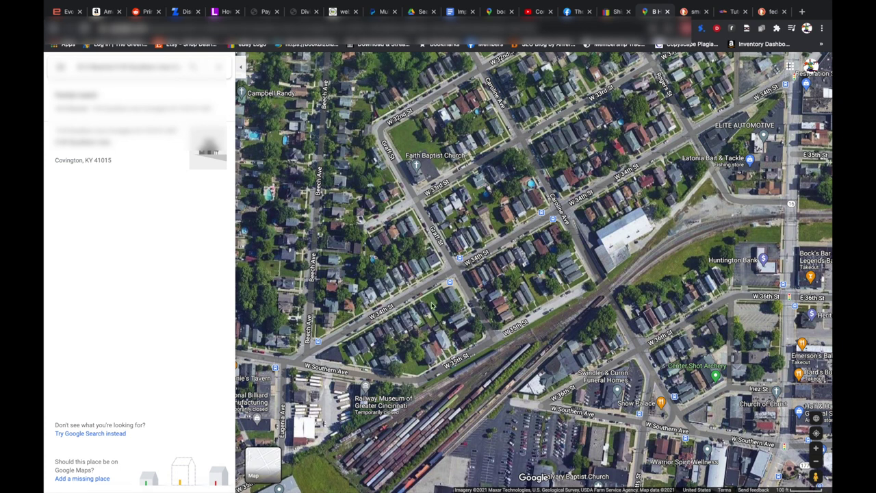
left_click_drag(375, 281, 495, 175)
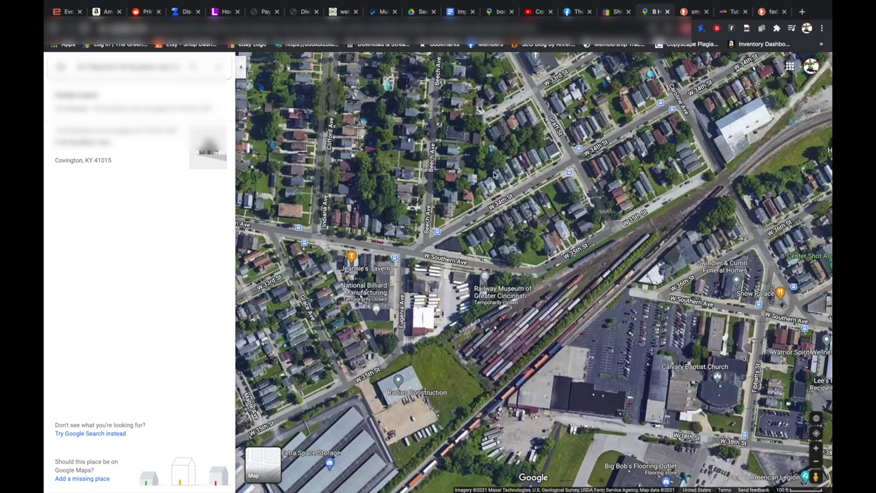
left_click(613, 12)
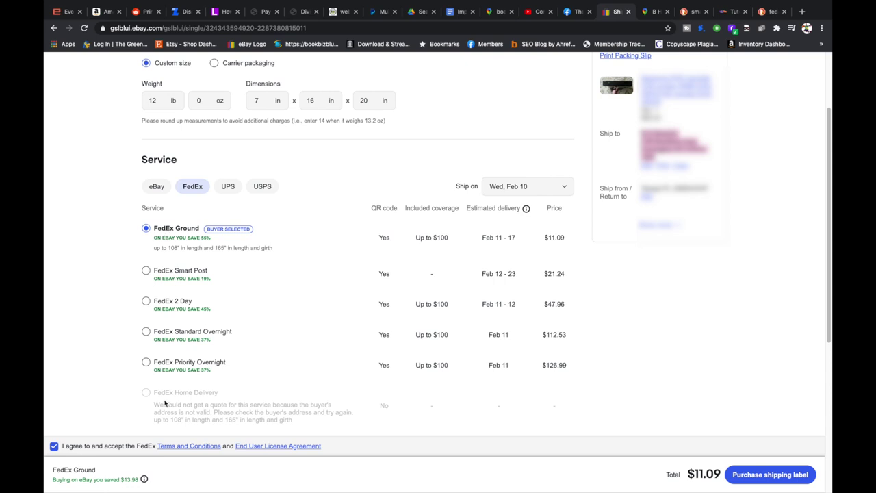
Step: Scroll to the Package section and select the 12 lb weight value
scroll(393, 199, "down", 1)
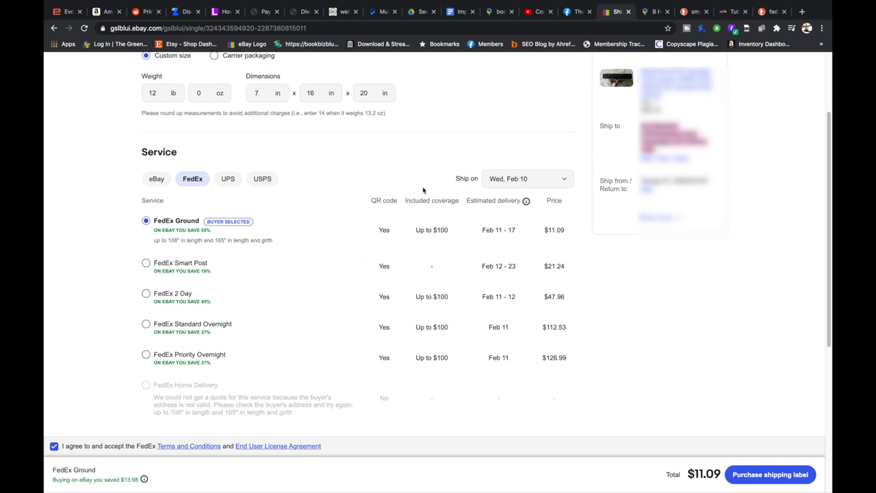
scroll(436, 239, "down", 2)
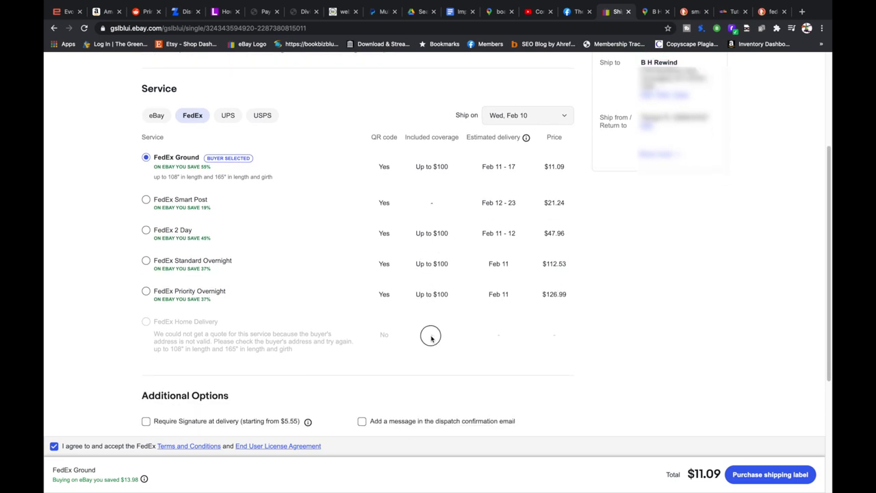
scroll(430, 334, "up", 1)
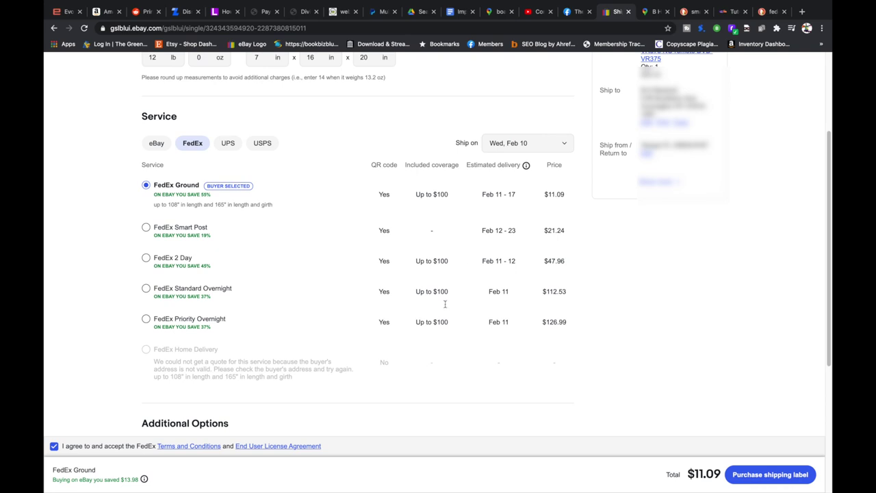
scroll(469, 266, "up", 1)
scroll(559, 340, "up", 3)
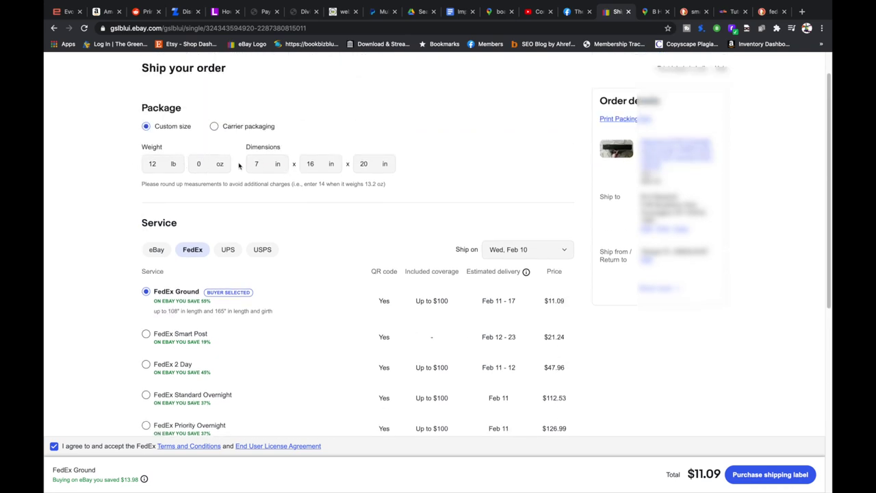
scroll(193, 177, "down", 2)
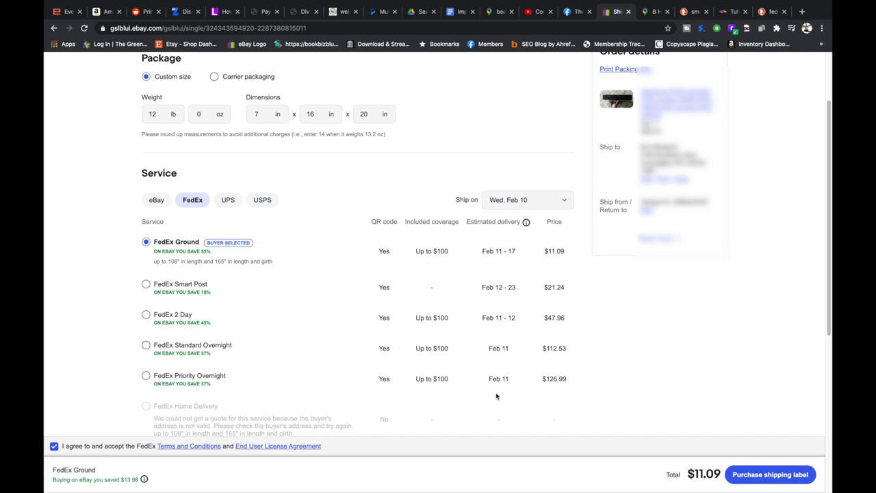
scroll(158, 152, "up", 1)
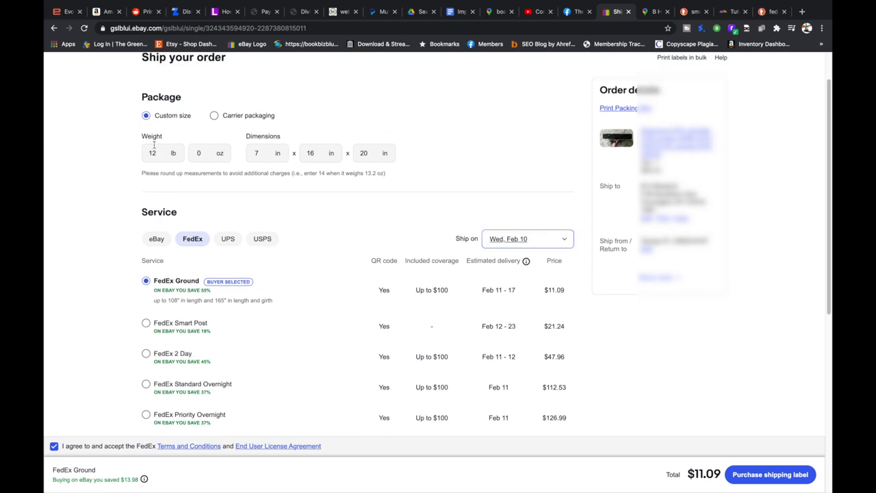
double_click(156, 152)
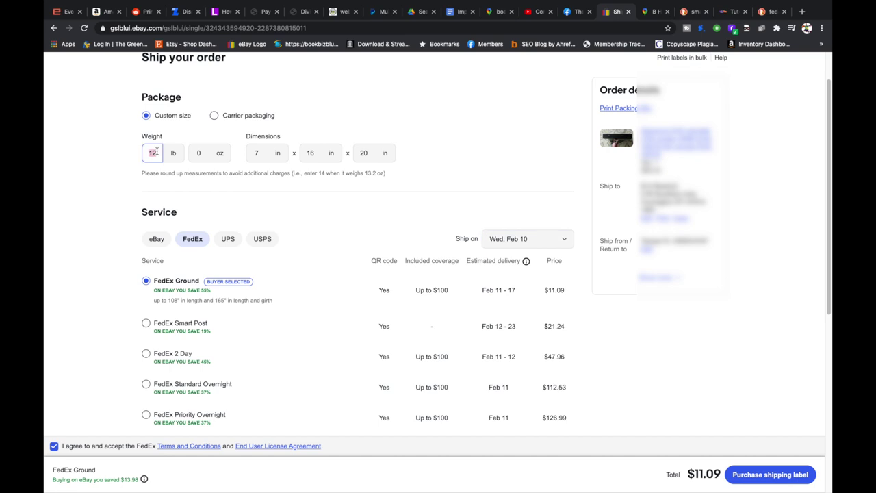
Step: Change the package weight to 13 lb and clear the old 7 × 16 dimension values
type("13")
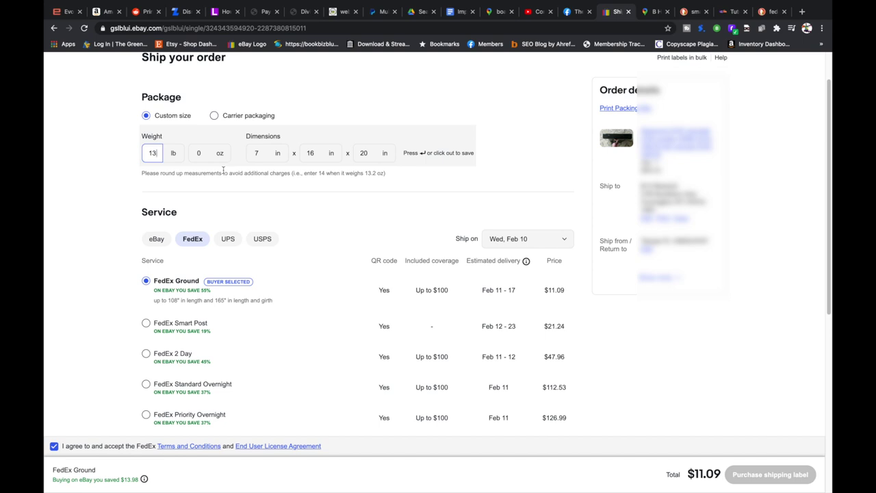
left_click(258, 154)
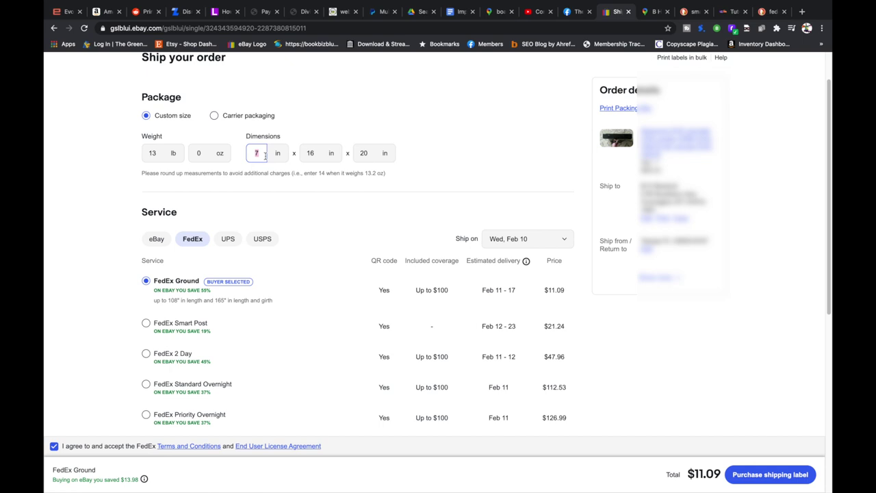
type("7")
key("BackSpace")
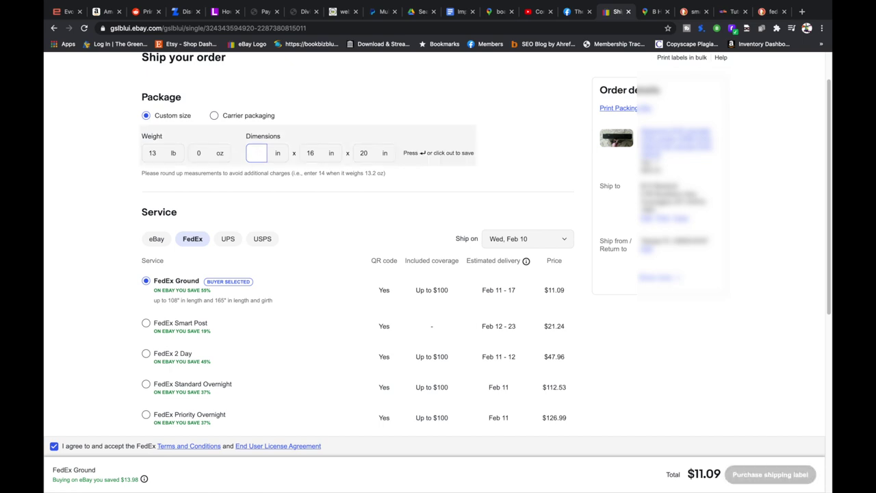
type("1")
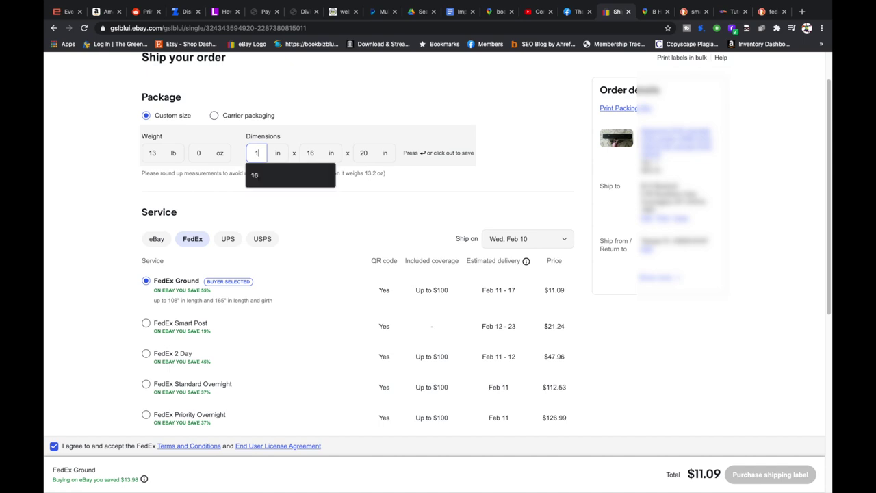
type("6")
key("BackSpace")
key("BackSpace")
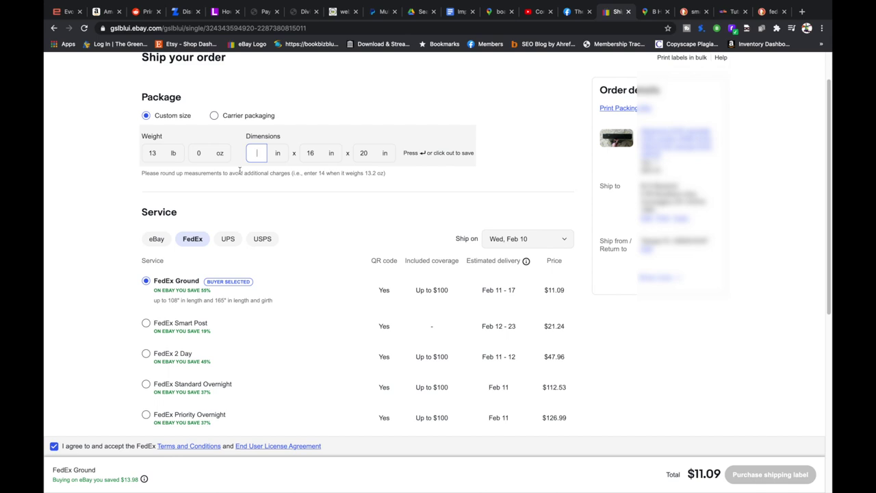
Step: Enter package dimensions of 20 × 15 × 13 inches and save to refresh rates
type("20")
key("Tab")
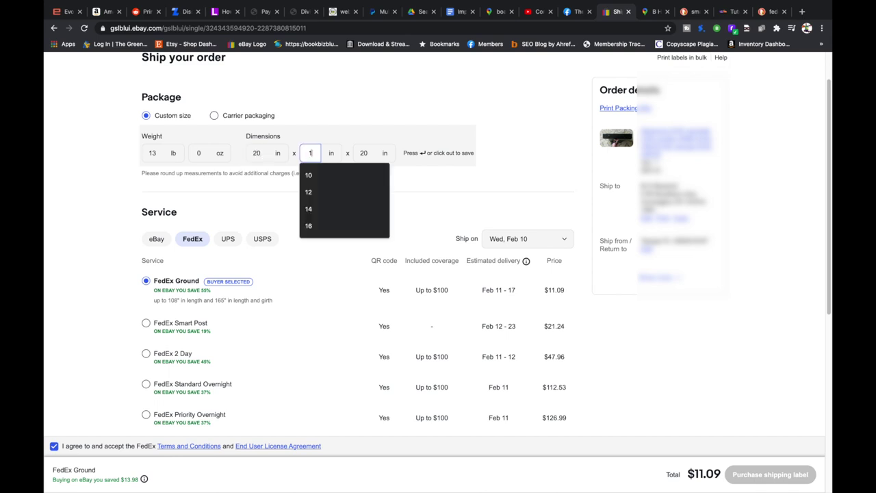
type("5")
key("Tab")
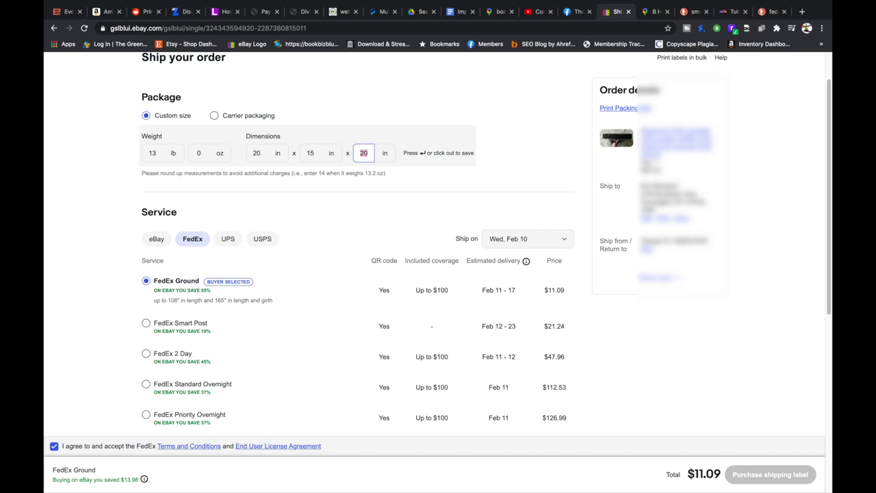
type("13")
key("Return")
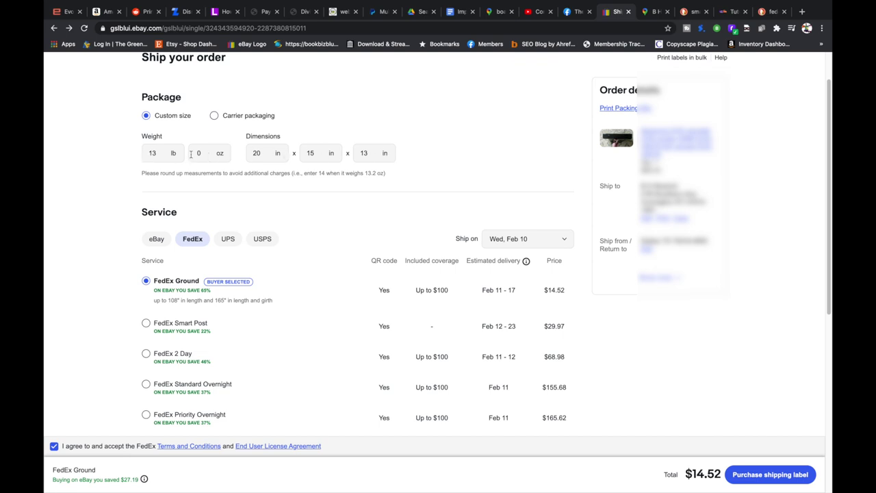
Step: Add USPS services to the list and mark the USPS Priority Mail rate row
scroll(456, 151, "down", 2)
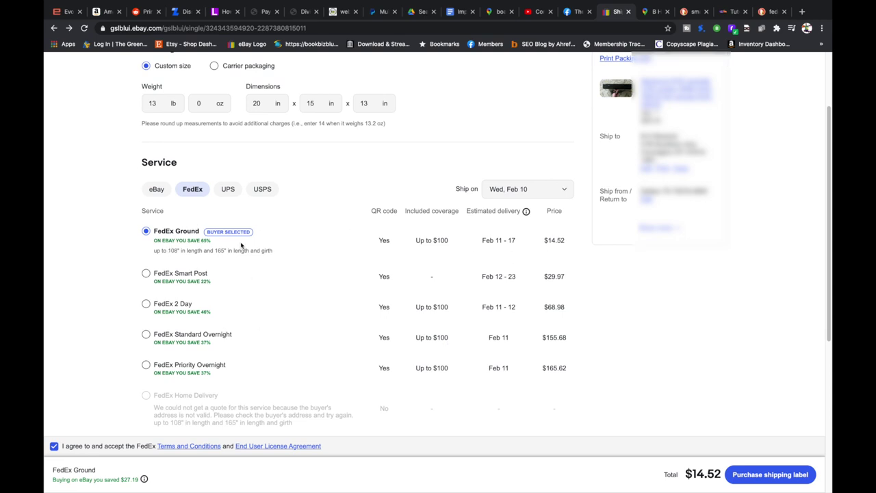
left_click(264, 189)
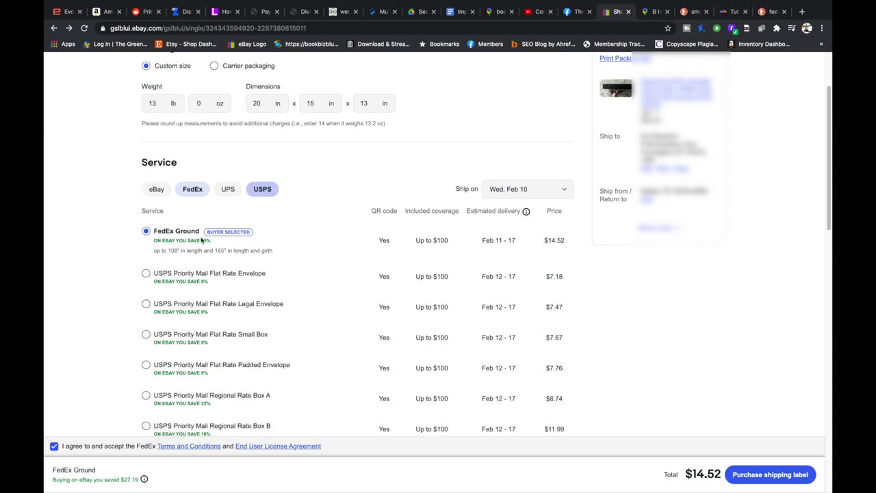
scroll(202, 240, "down", 2)
scroll(201, 239, "down", 2)
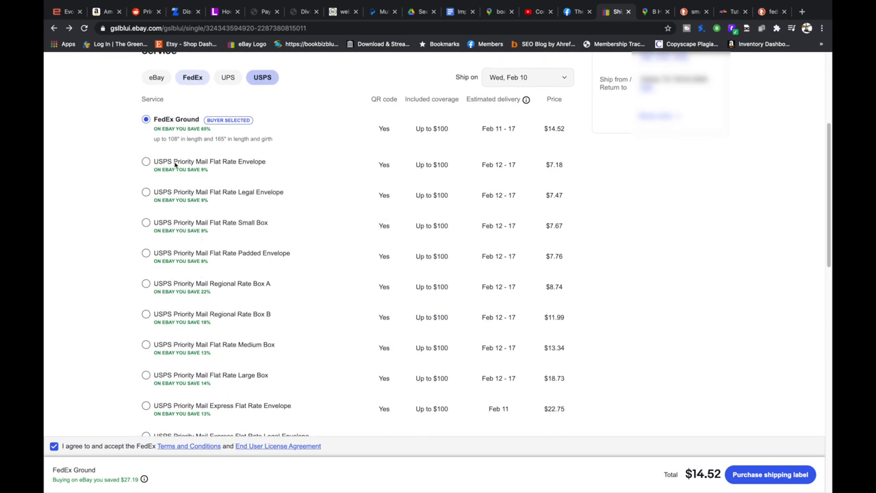
scroll(214, 293, "down", 4)
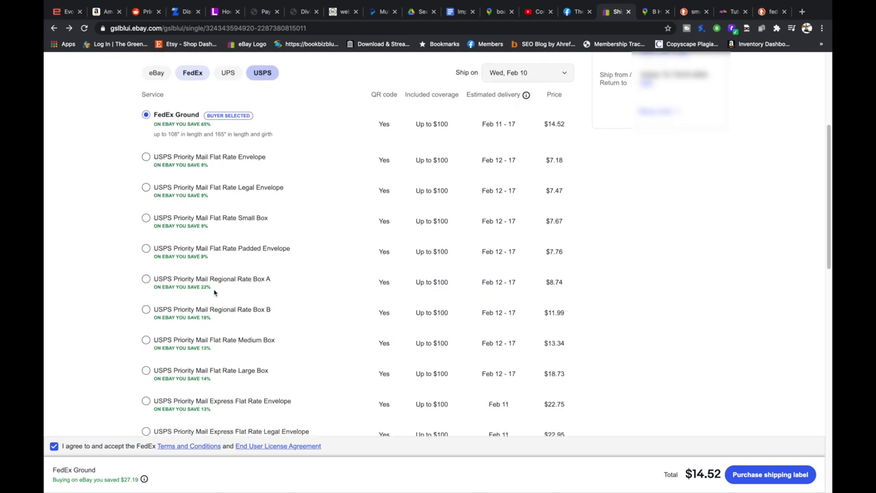
scroll(214, 292, "down", 2)
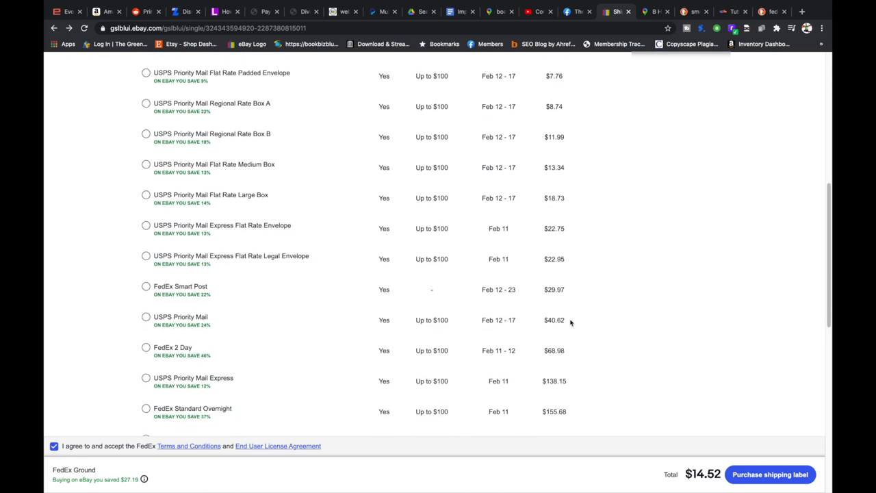
left_click_drag(571, 322, 163, 315)
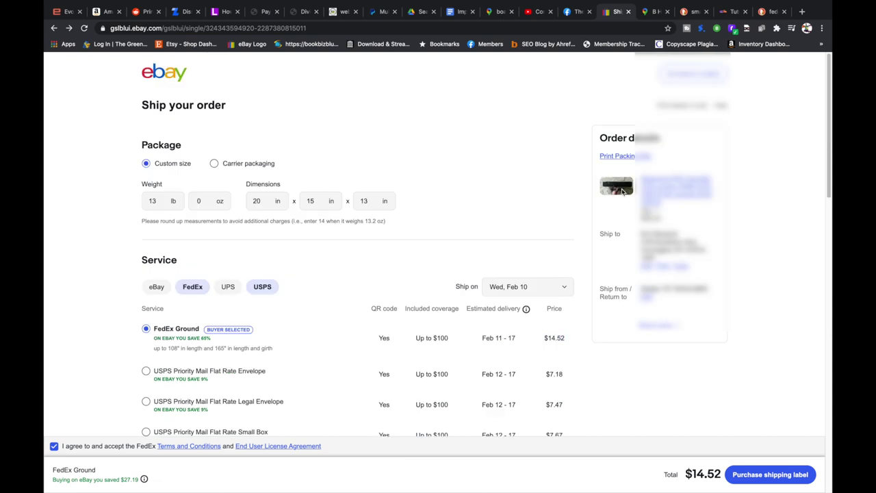
Step: Remove USPS so only FedEx services show, and bring up Print packing slip
scroll(379, 230, "down", 4)
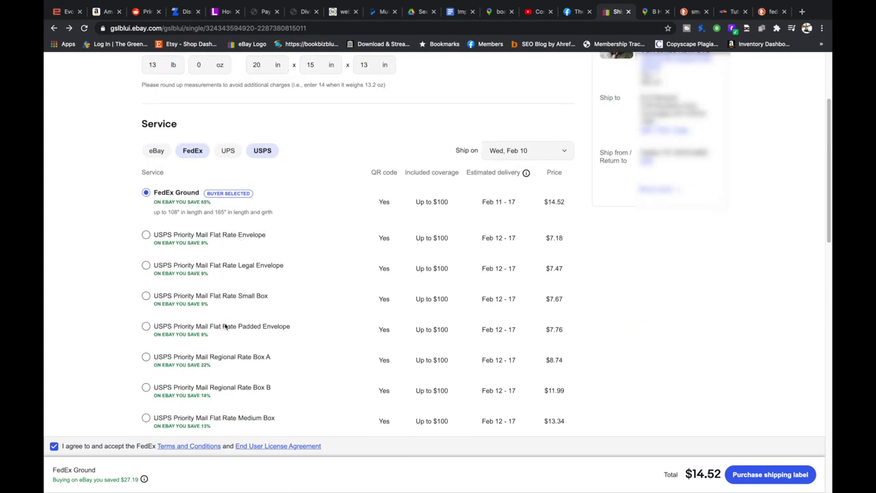
scroll(212, 318, "down", 1)
scroll(203, 362, "down", 2)
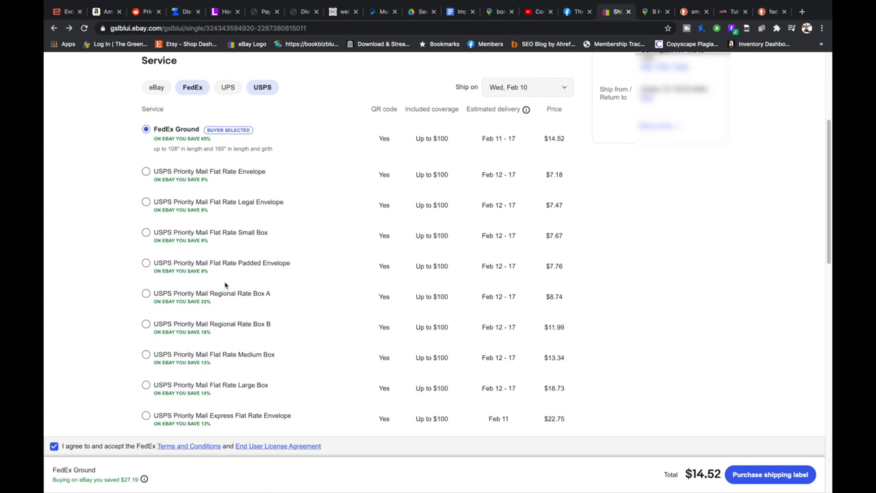
scroll(268, 325, "down", 5)
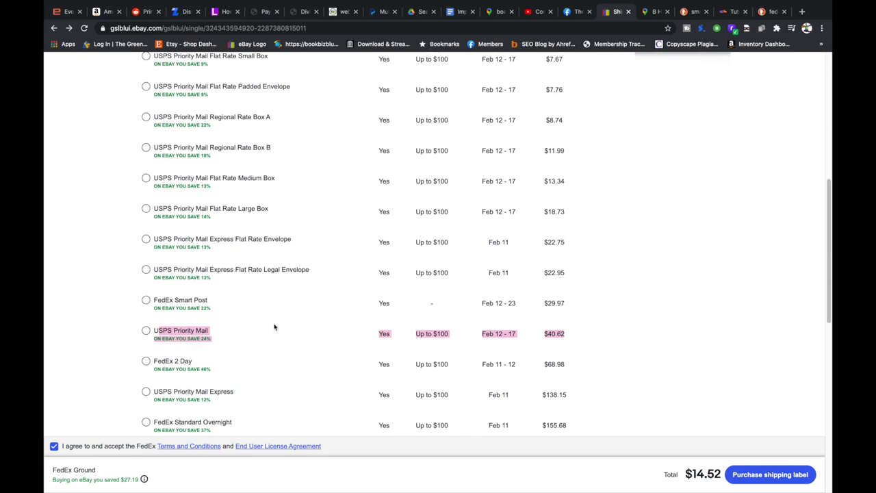
scroll(536, 335, "up", 10)
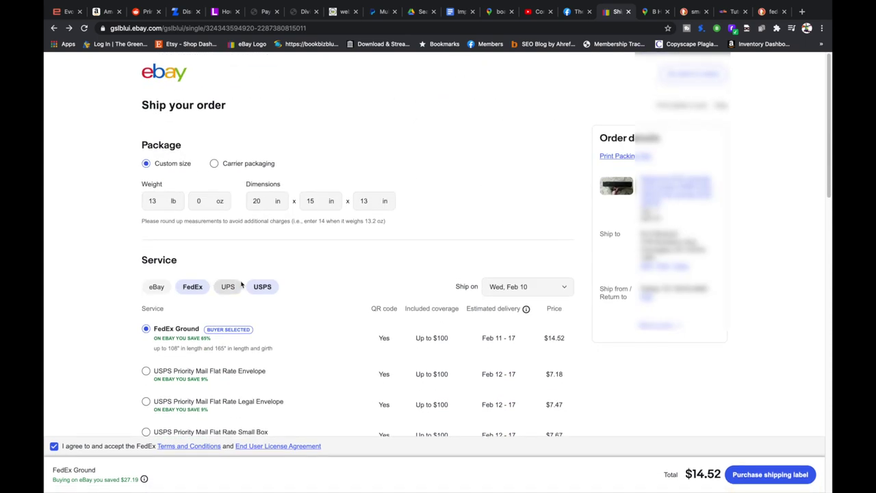
left_click(260, 288)
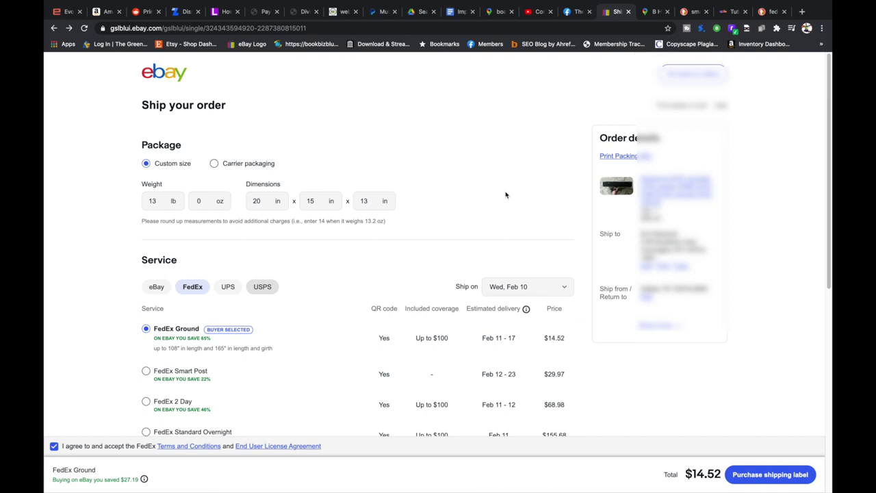
left_click(616, 157)
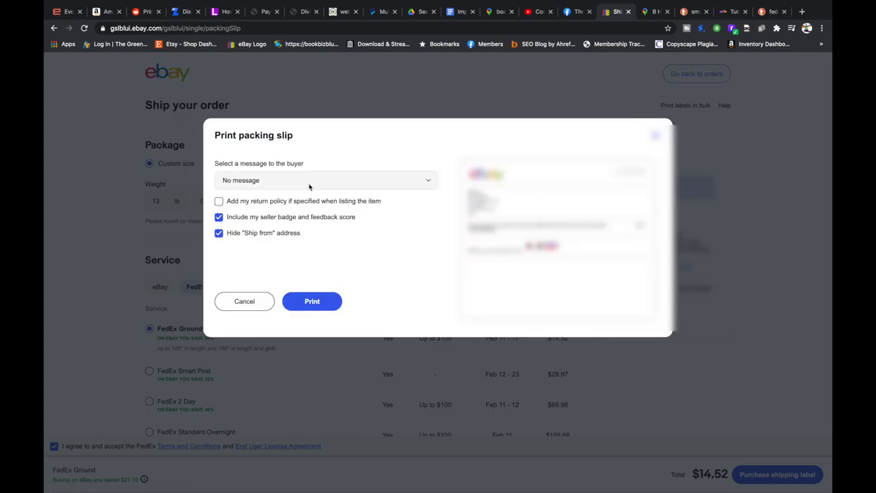
Step: Leave the buyer message as No message and close the Print packing slip dialog
left_click(231, 182)
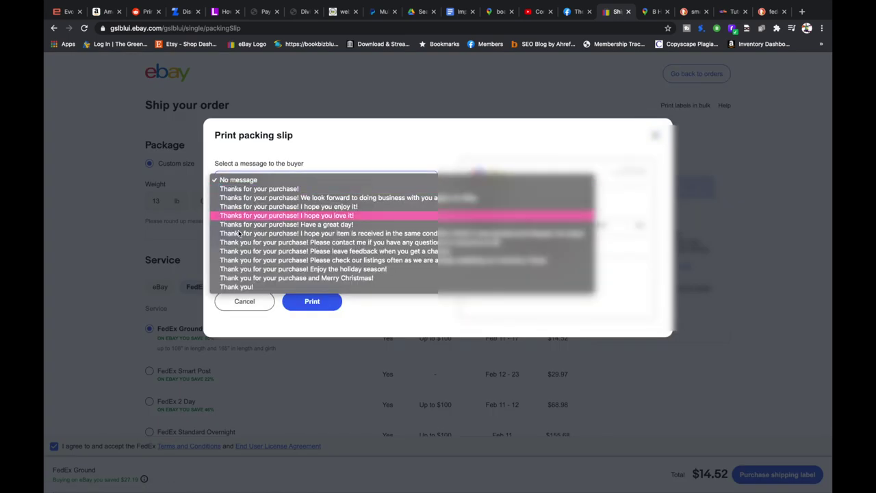
left_click(318, 144)
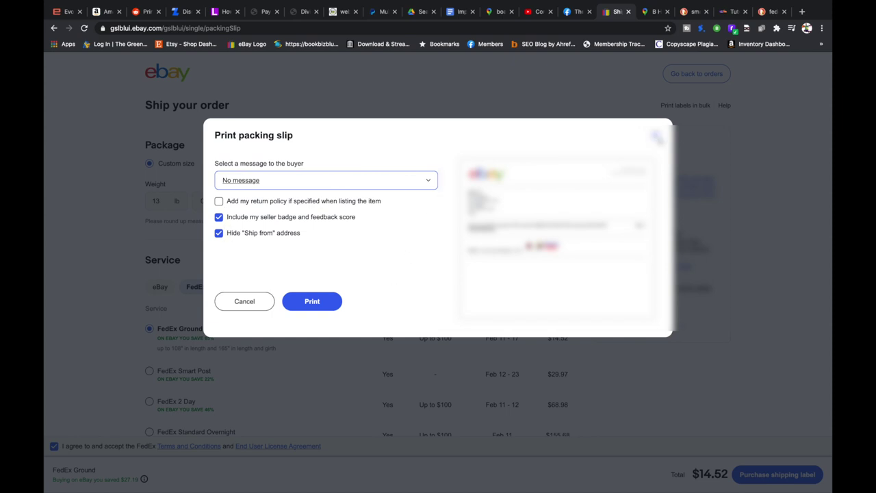
left_click(656, 135)
scroll(397, 174, "down", 3)
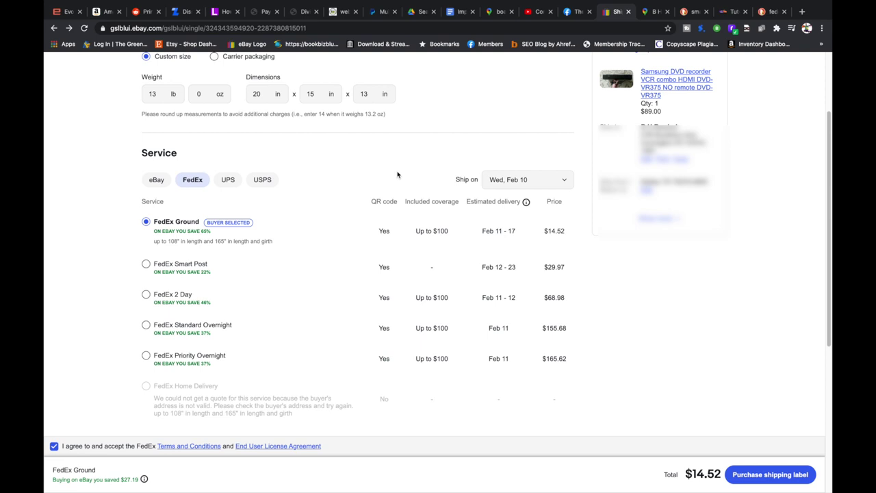
Step: Show more order details, open Print format's label preferences, and try the 8" × 11" size
scroll(397, 174, "up", 1)
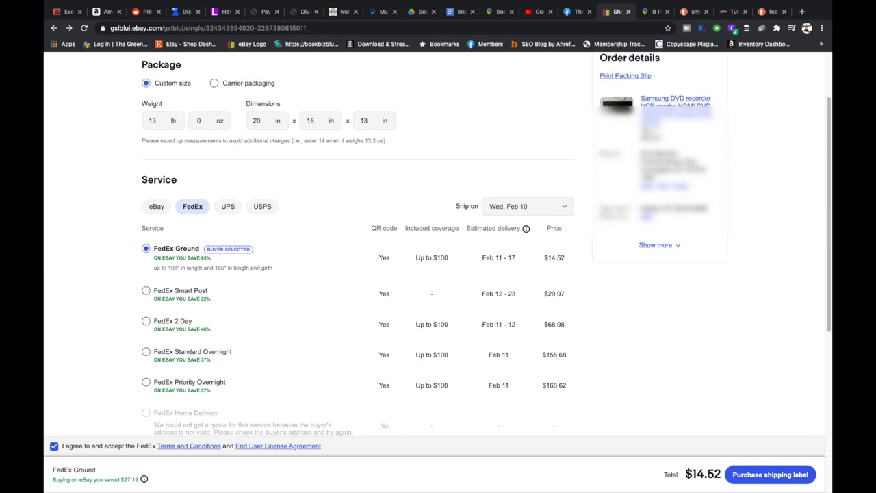
left_click(655, 245)
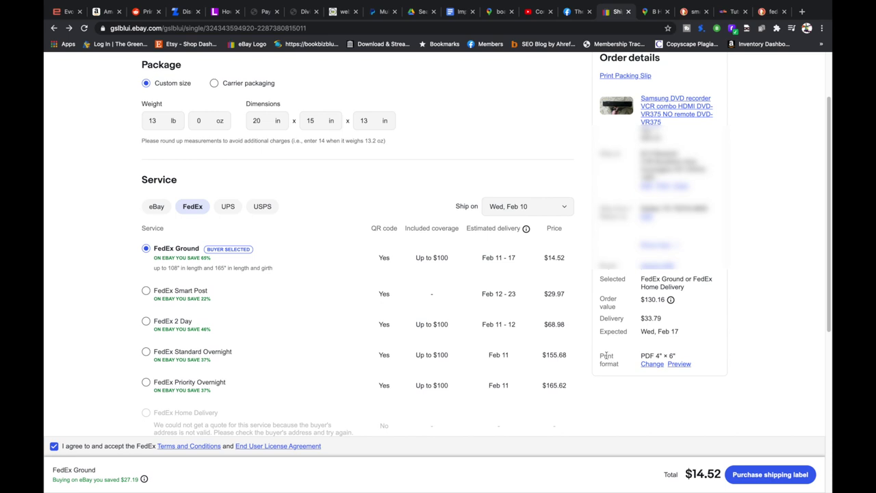
left_click(648, 364)
left_click(329, 340)
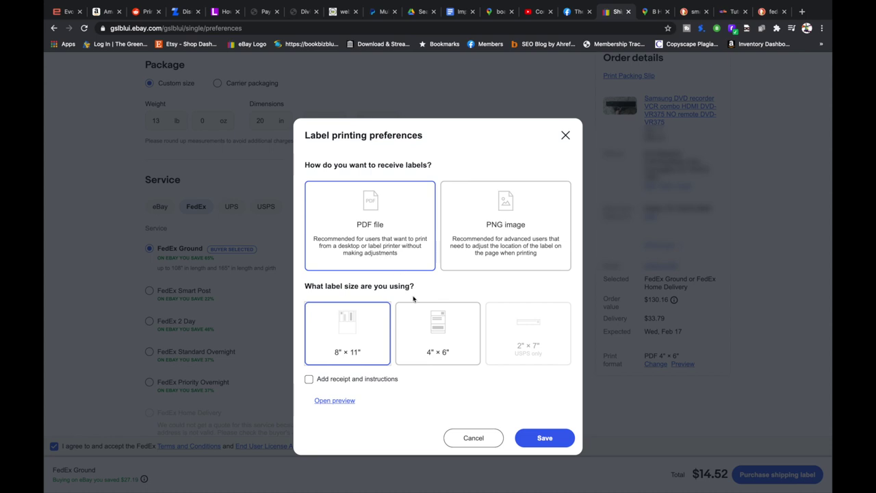
Step: Choose the 4" × 6" PDF label size and save the preferences
left_click(420, 347)
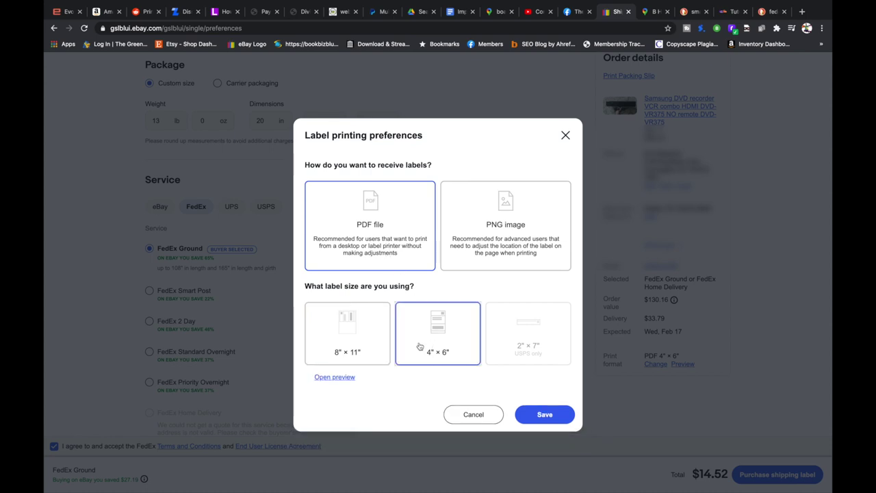
left_click(542, 414)
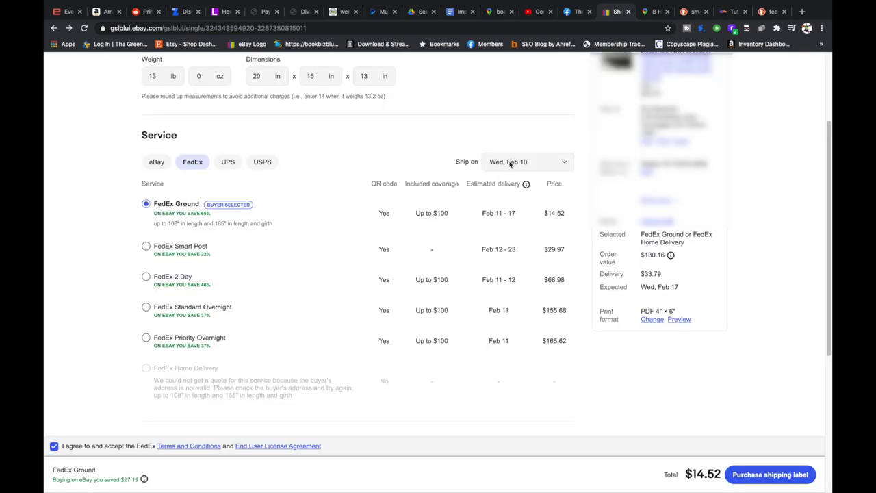
left_click(517, 163)
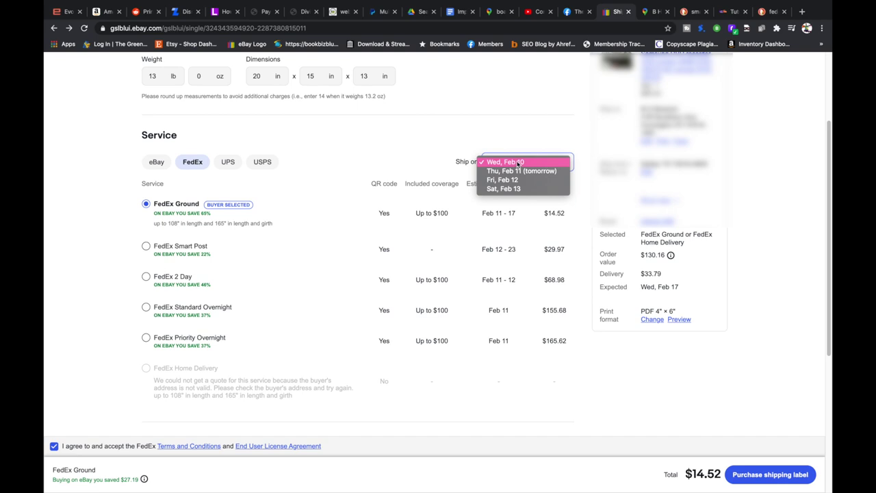
left_click(500, 146)
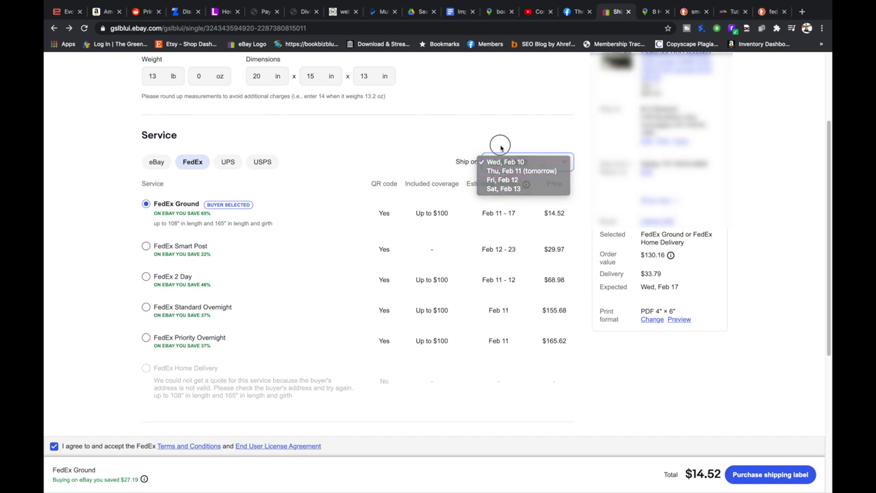
scroll(335, 234, "down", 1)
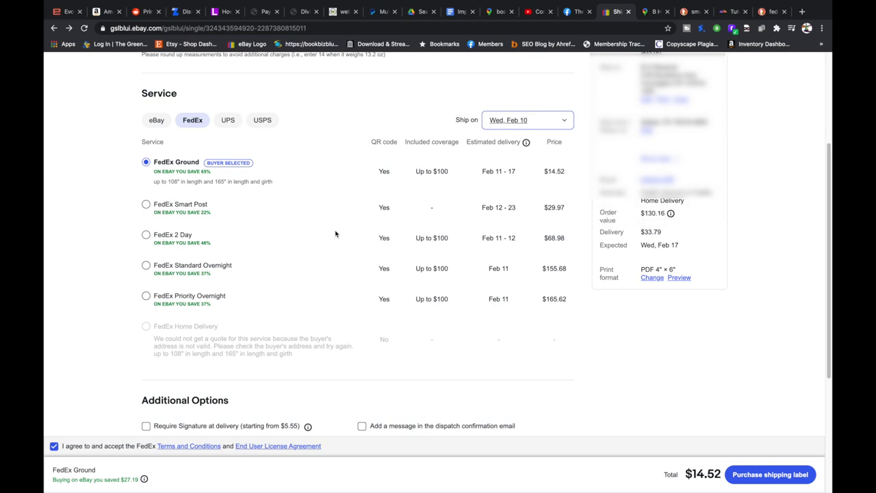
scroll(335, 234, "down", 2)
scroll(335, 234, "up", 2)
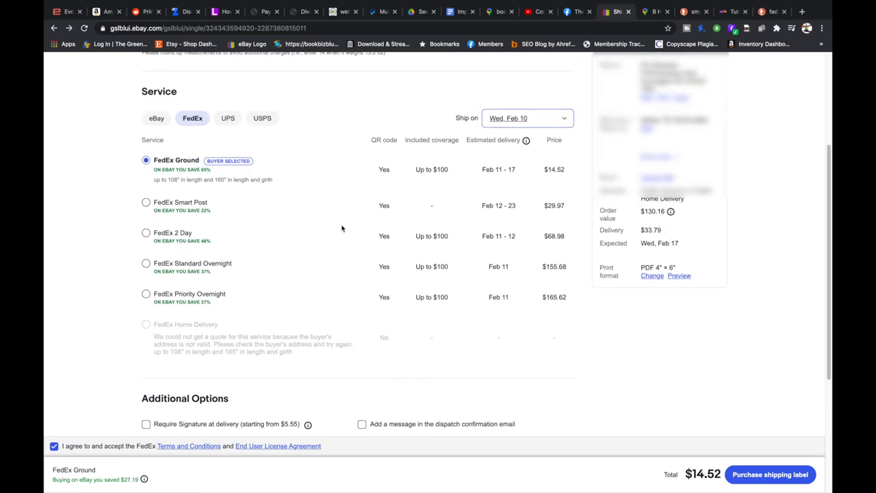
left_click(552, 120)
left_click(496, 103)
scroll(144, 232, "down", 5)
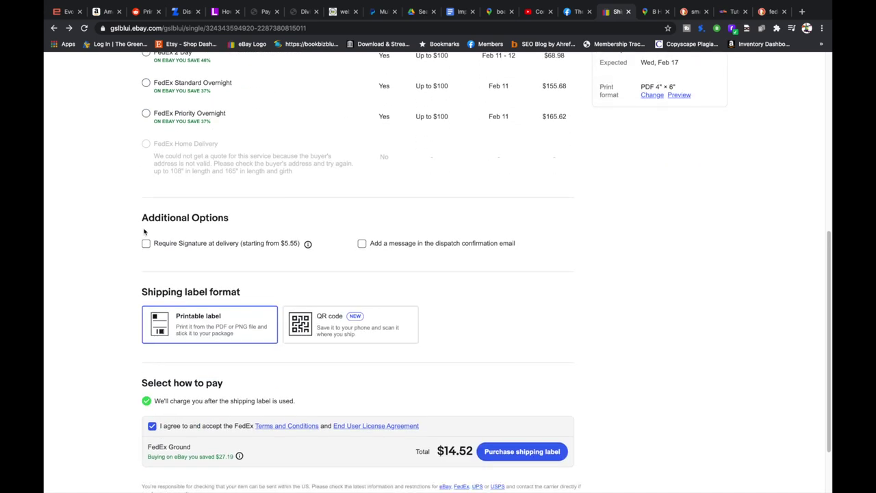
left_click(147, 243)
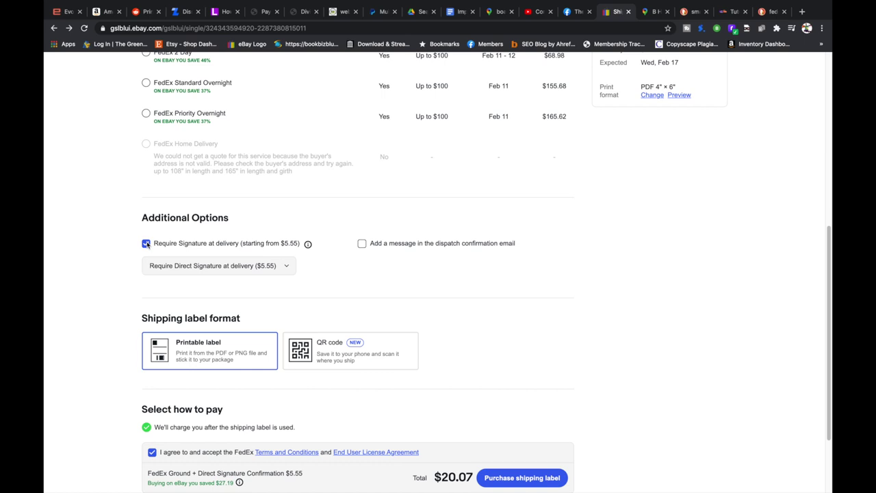
left_click(162, 266)
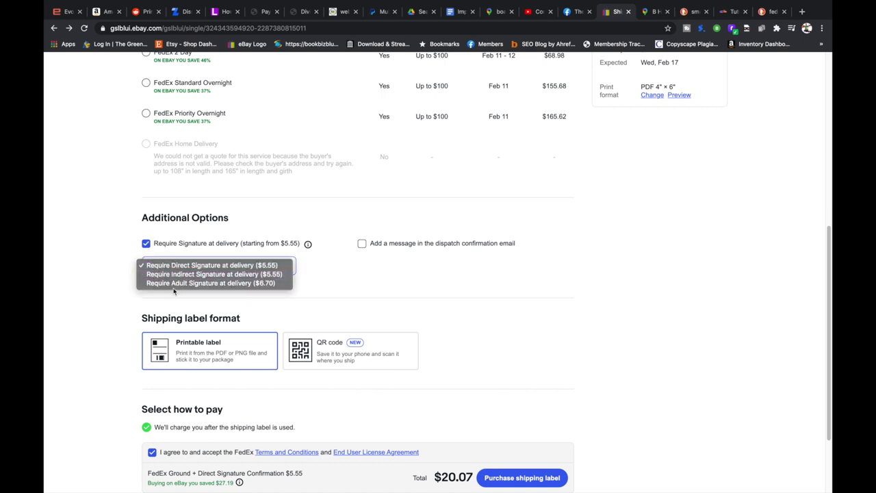
left_click(246, 228)
left_click(370, 244)
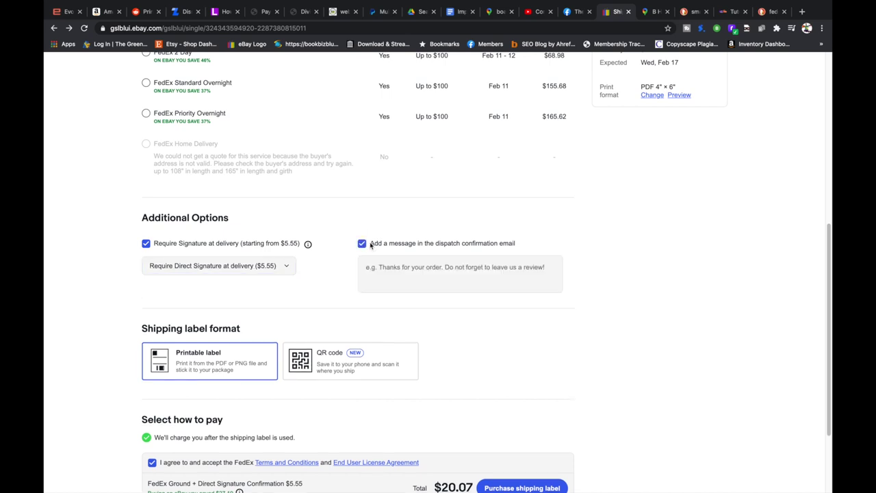
left_click(364, 245)
left_click(363, 245)
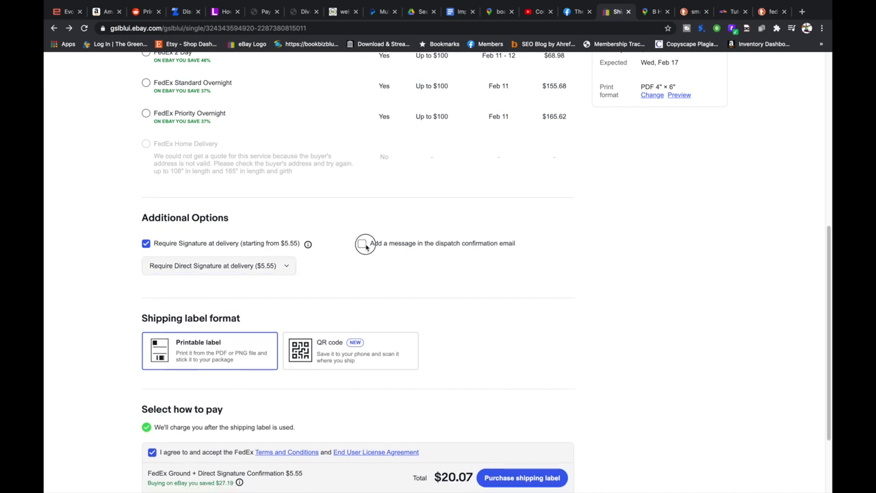
left_click(376, 244)
left_click(212, 244)
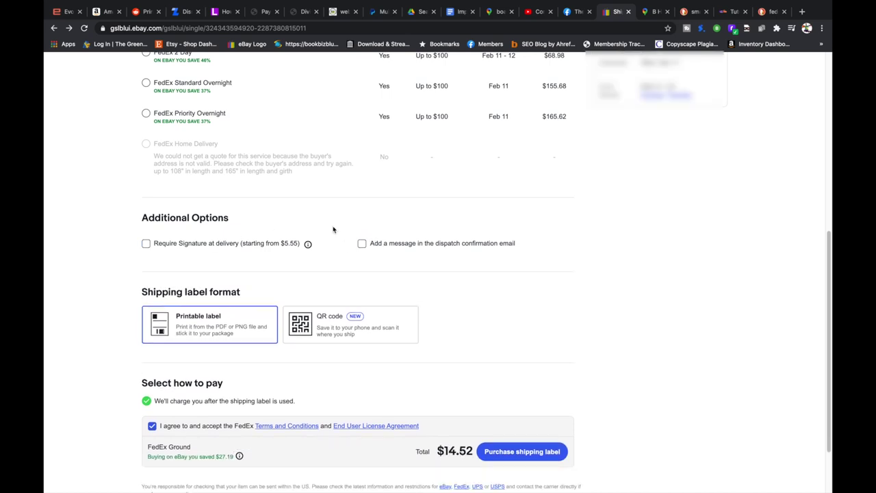
scroll(530, 244, "up", 3)
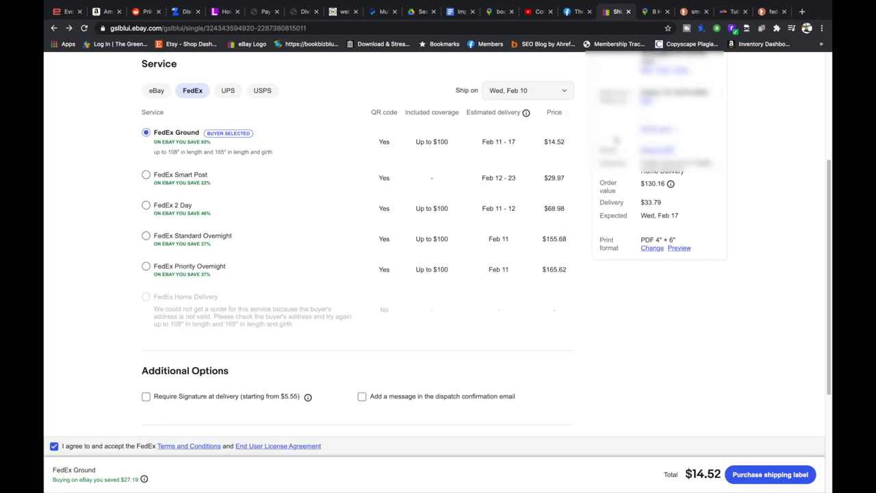
Step: Switch the shipping label format from Printable label to QR code
scroll(544, 213, "down", 3)
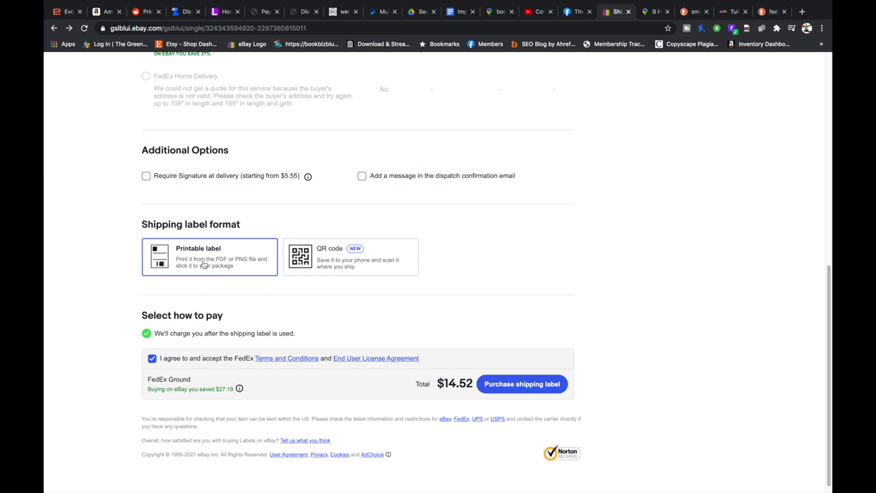
left_click(305, 256)
left_click(226, 258)
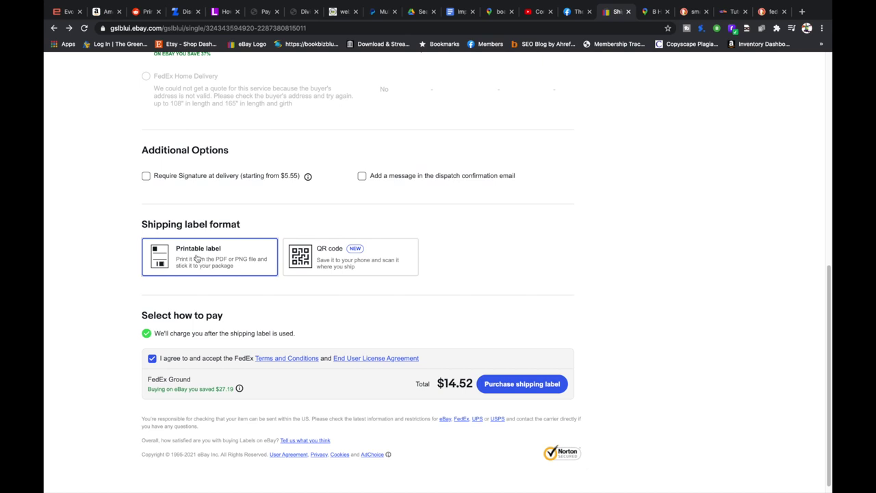
left_click(315, 260)
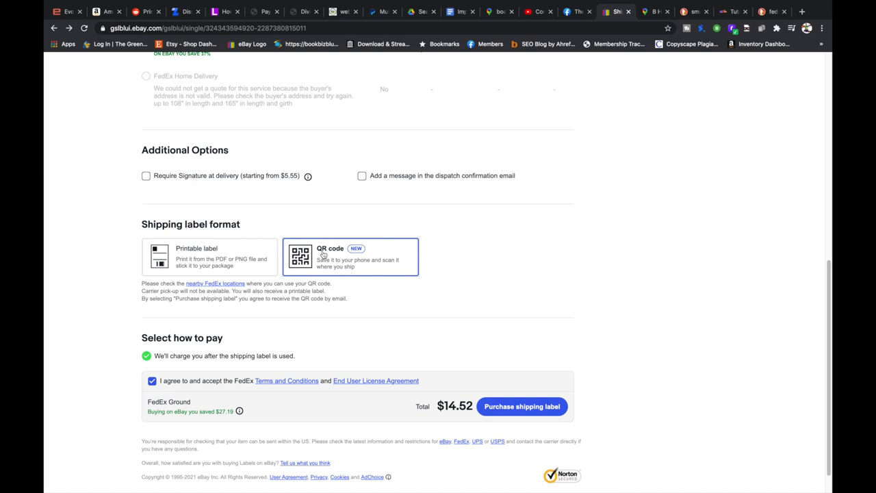
Step: Open the Find FedEx Locations page, dismiss its location permission request, and return to eBay
left_click(211, 287)
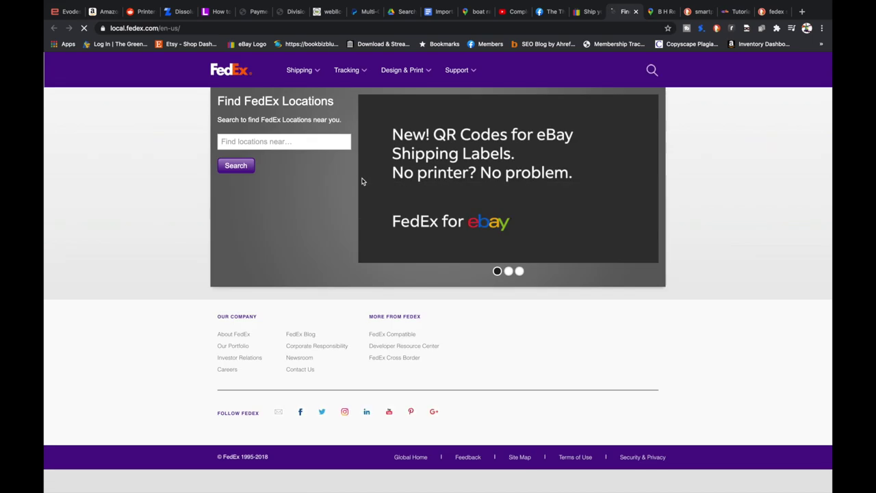
left_click(252, 145)
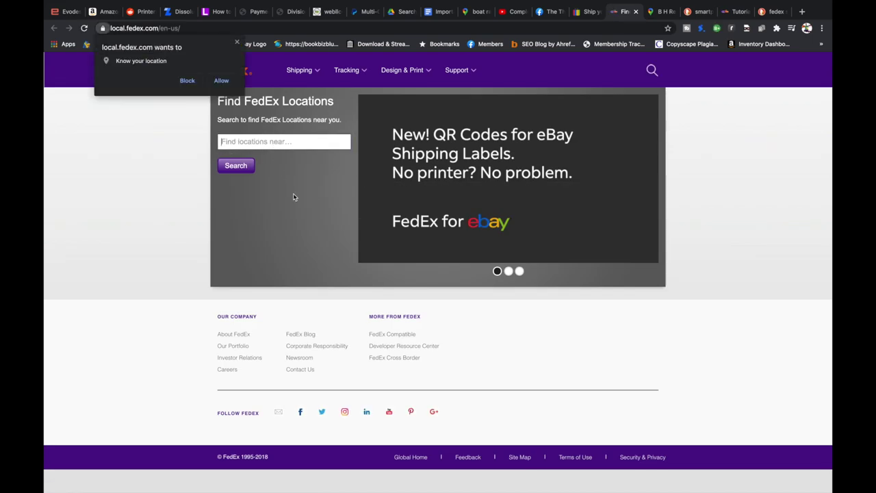
left_click(192, 149)
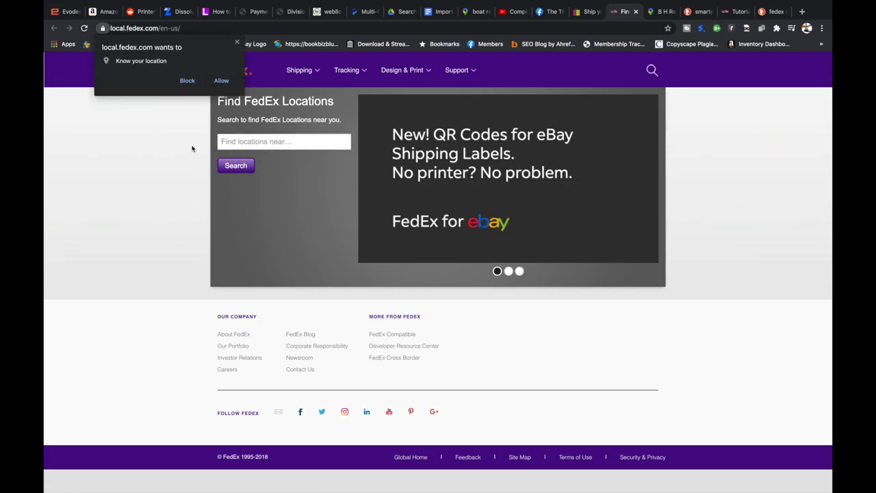
left_click(234, 43)
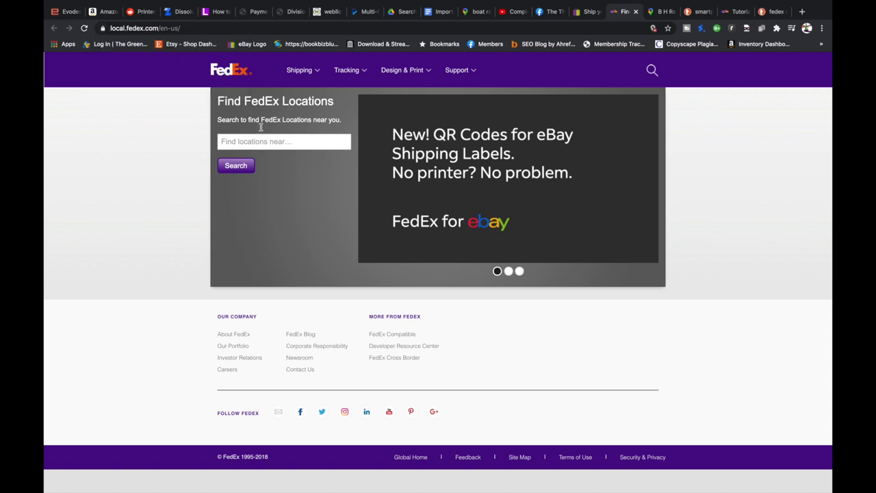
left_click(584, 13)
Step: Review the shipping label form: QR code label format, FedEx terms accepted, $14.52 total
scroll(312, 243, "up", 1)
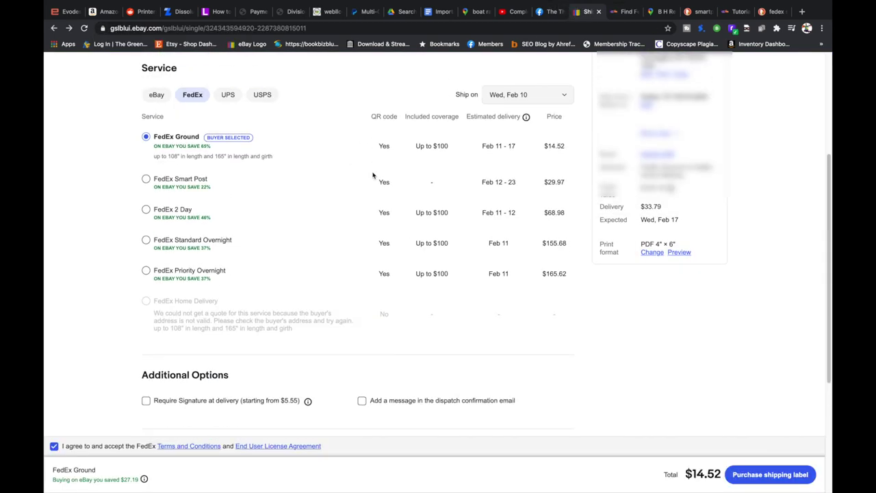
double_click(381, 313)
scroll(379, 135, "down", 5)
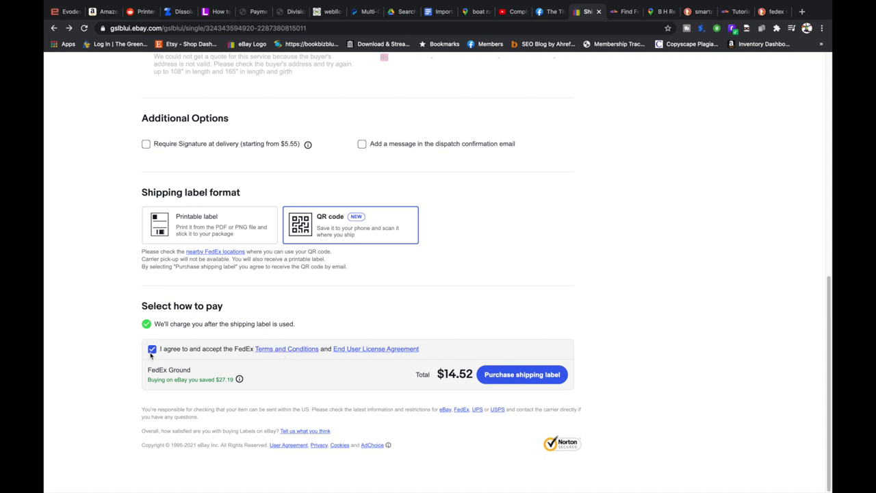
Step: Purchase the $14.52 FedEx Ground shipping label, generating its QR code
left_click(501, 375)
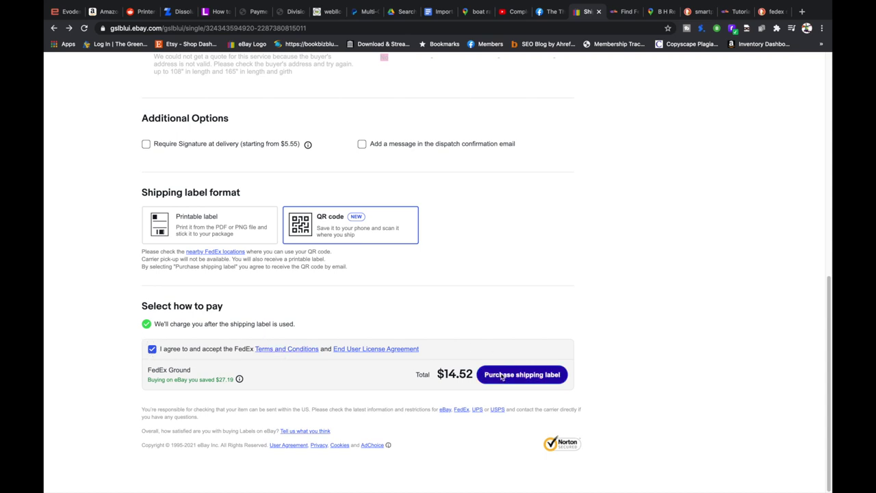
scroll(261, 168, "down", 3)
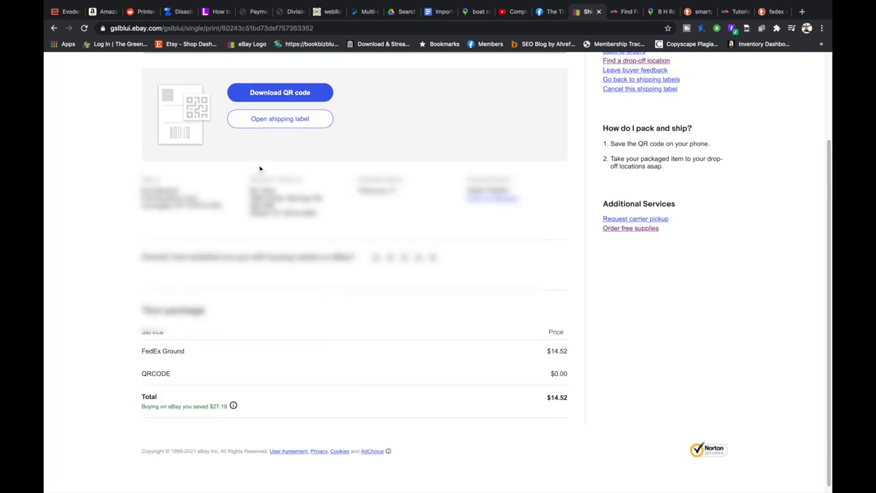
scroll(260, 168, "up", 1)
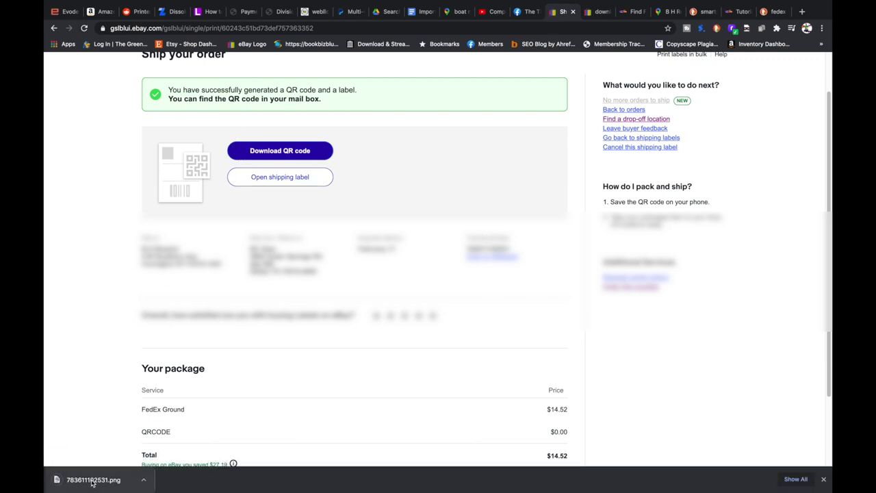
Step: View the downloaded QR code PNG in Preview, then go back to the eBay confirmation
left_click(92, 483)
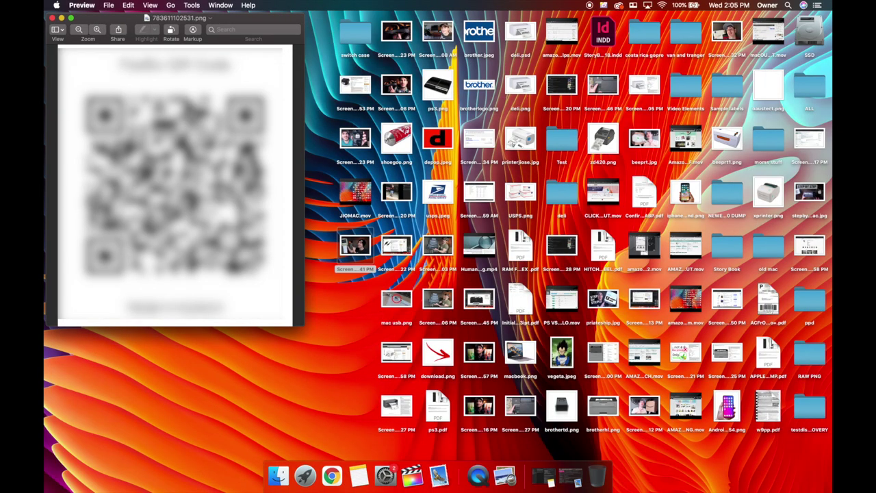
left_click(332, 474)
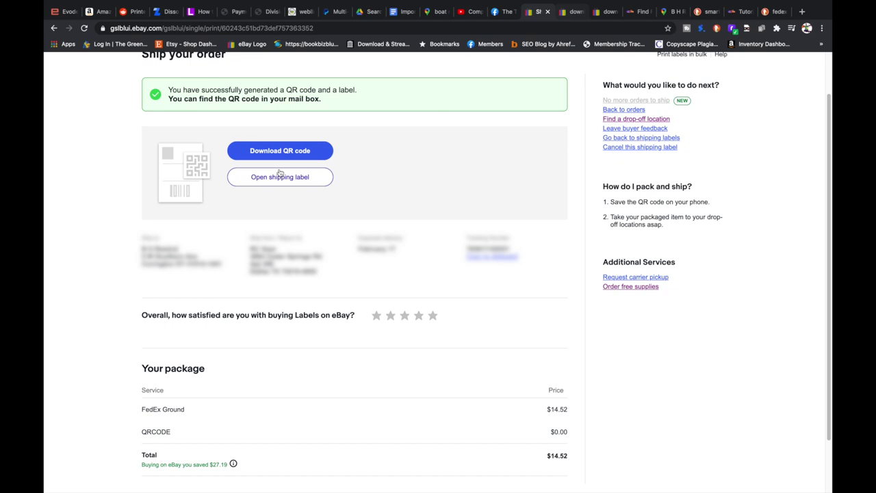
Step: Open the FedEx shipping label PDF and print it on 4x6 paper
left_click(265, 180)
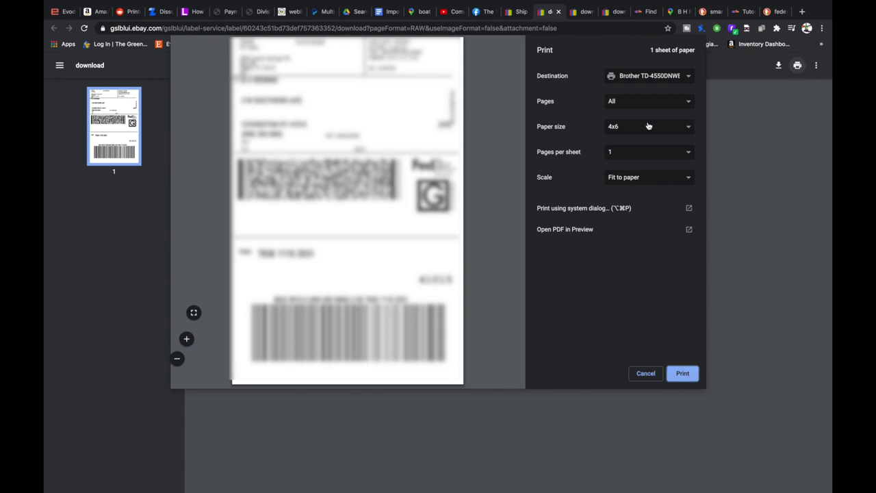
left_click(682, 375)
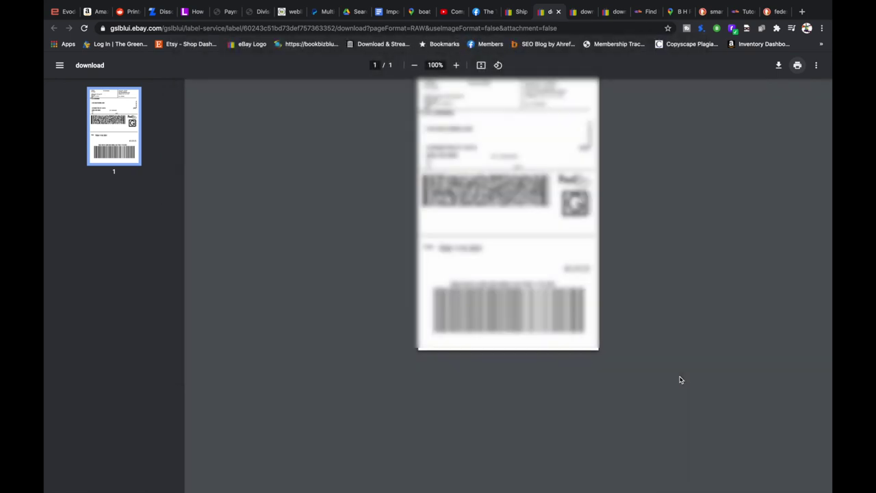
Step: Switch back to eBay's Ship your order confirmation showing the QR code and label
left_click(518, 12)
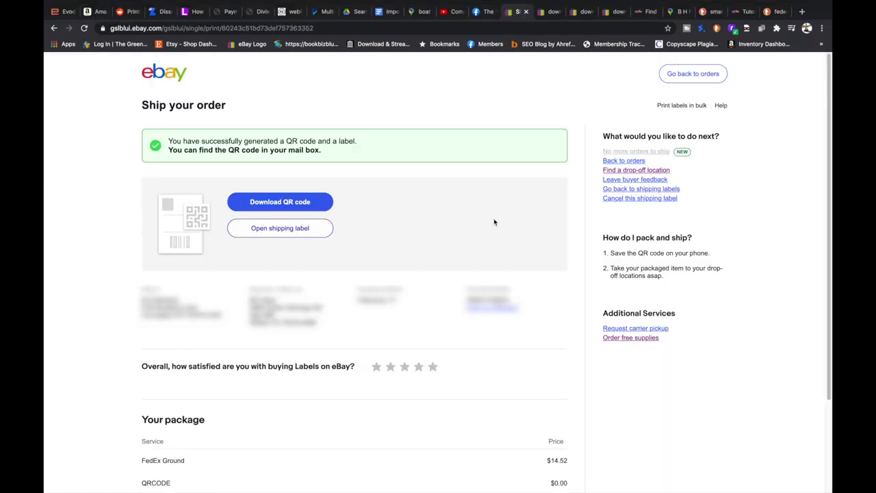